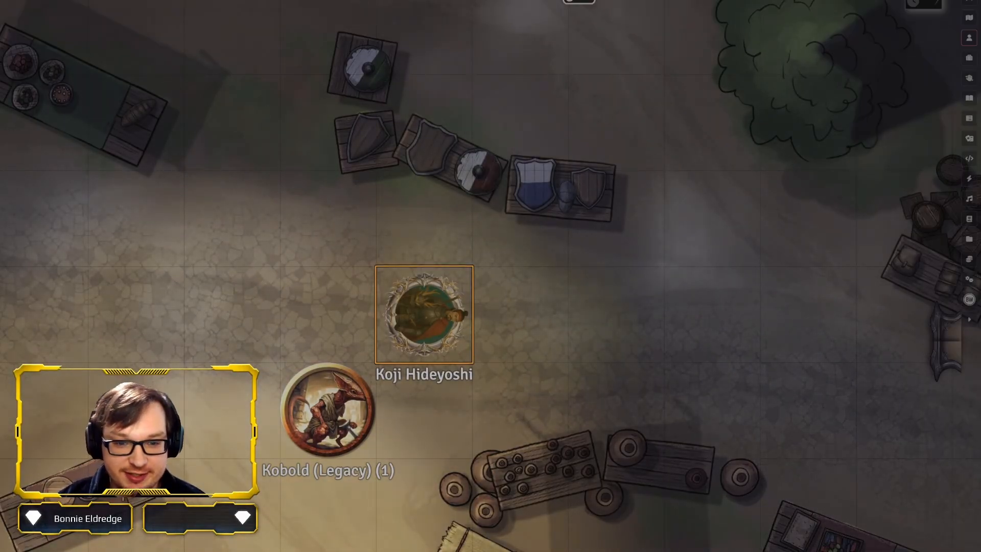
Open the character sheet of the Koji Hideyoshi token on the map and bring up its Prototype Token settings
{"action": "mouse_move", "coordinate": [328, 410]}
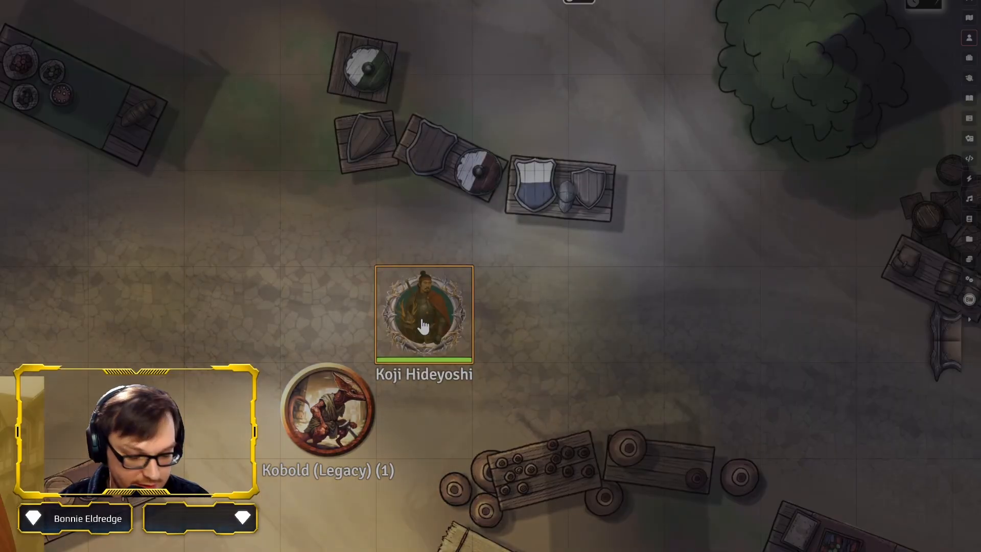
{"action": "double_click", "coordinate": [423, 326]}
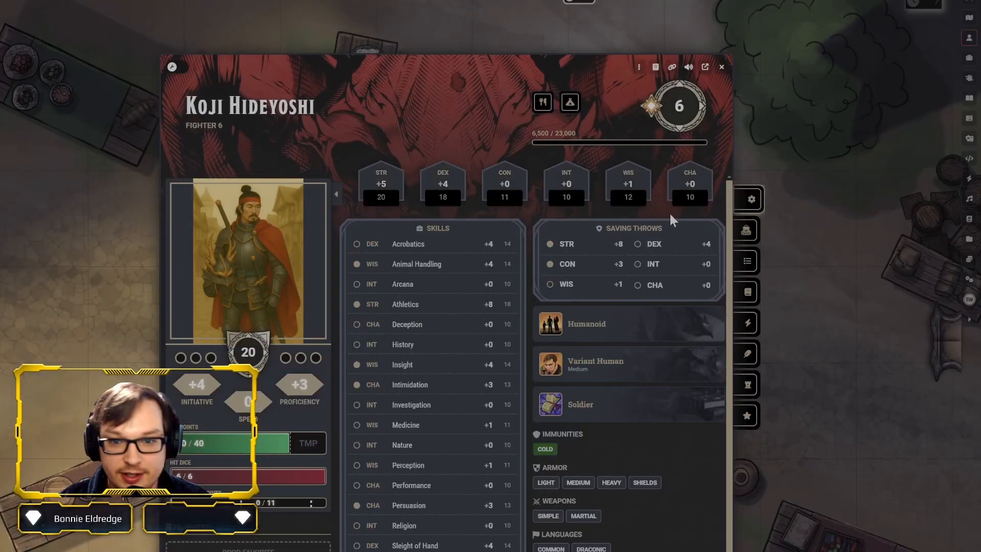
{"action": "left_click", "coordinate": [639, 66]}
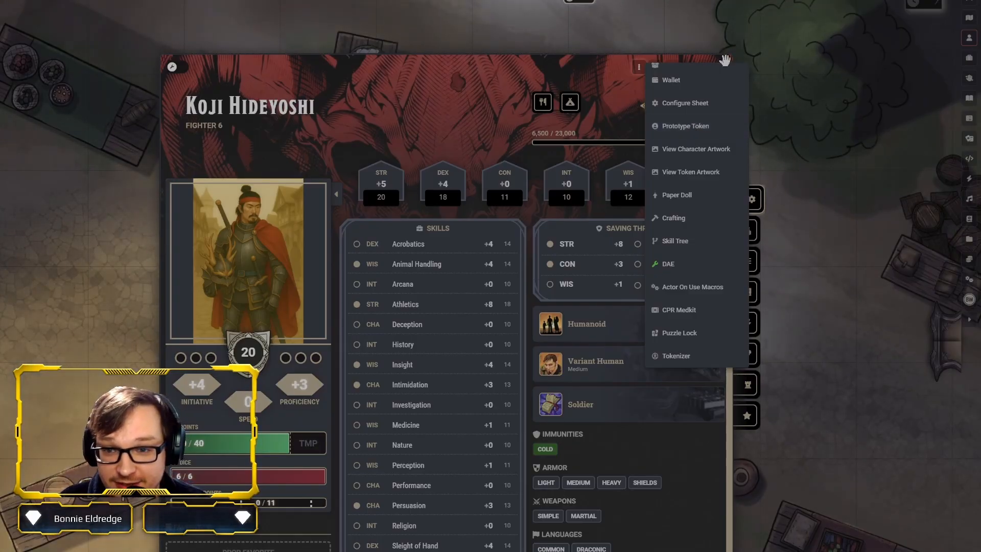
{"action": "left_click", "coordinate": [675, 128]}
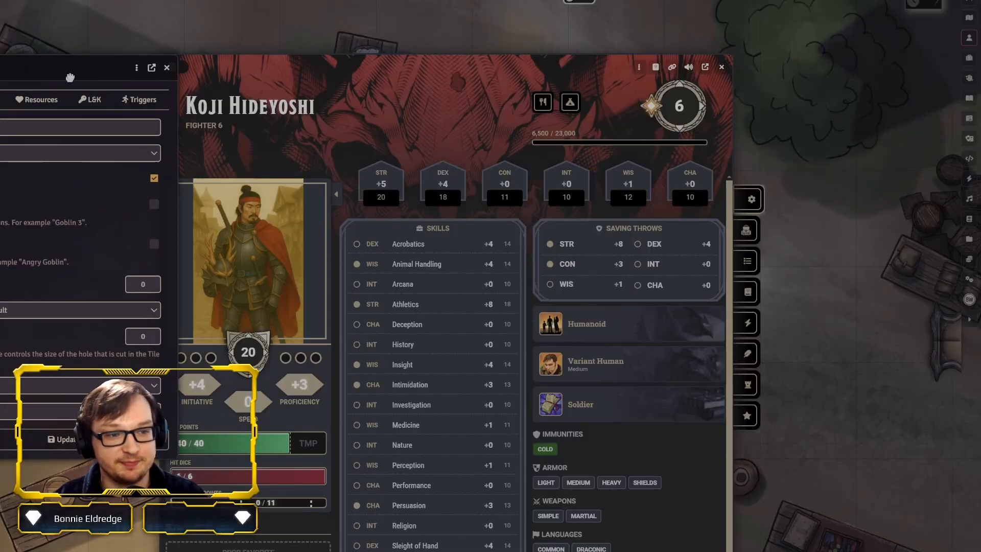
{"action": "left_click_drag", "start_coordinate": [53, 74], "coordinate": [450, 132]}
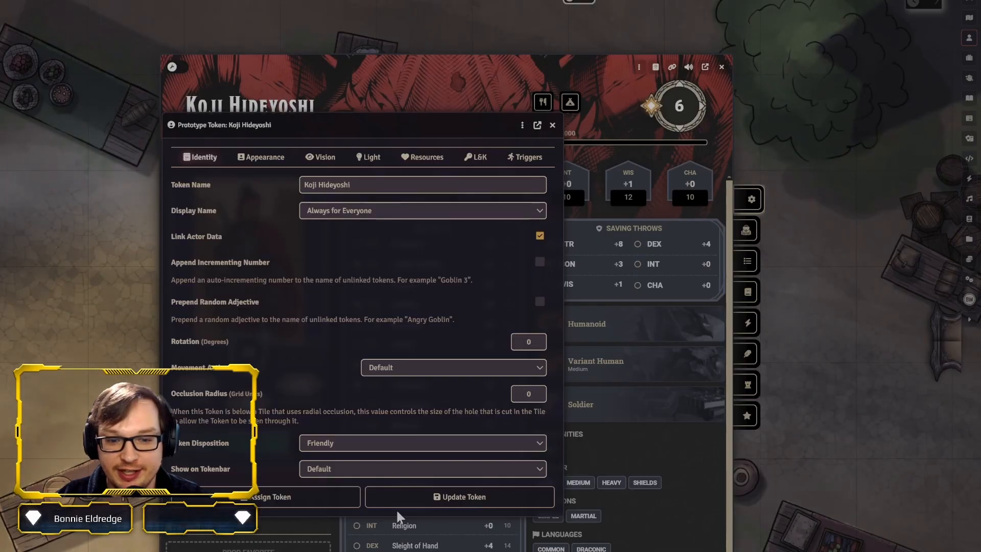
Open the Token Says configuration listing the sayings for this prototype token
{"action": "left_click", "coordinate": [523, 125]}
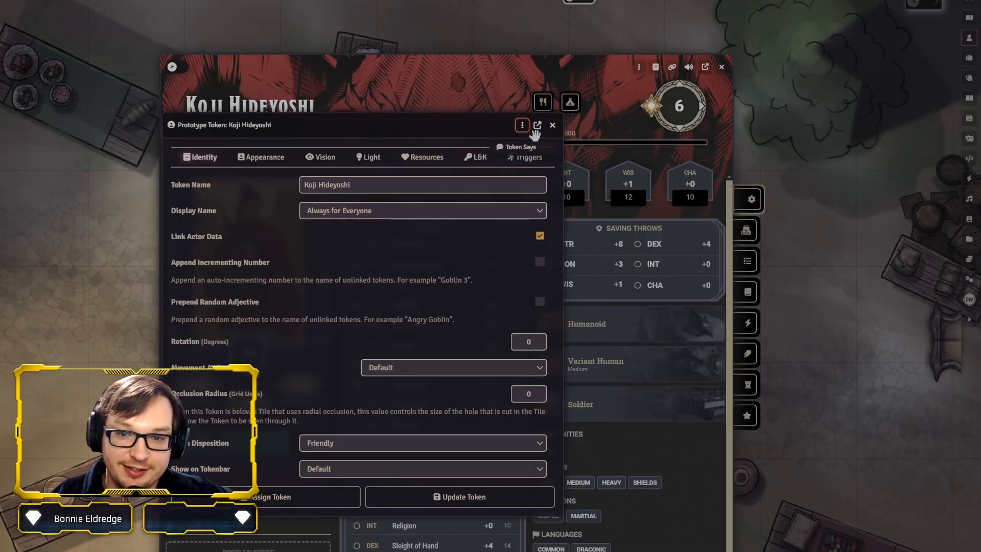
{"action": "left_click", "coordinate": [530, 149]}
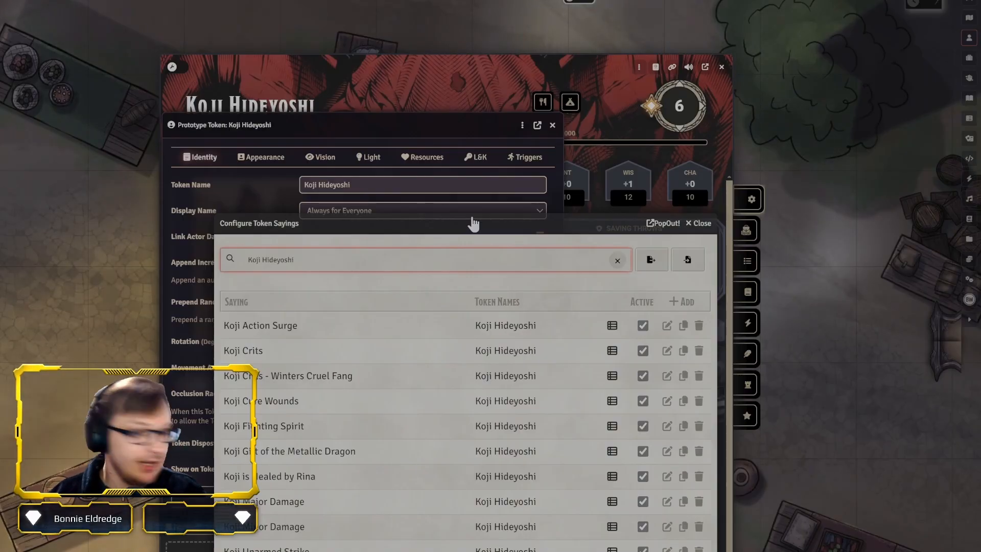
{"action": "left_click_drag", "start_coordinate": [473, 224], "coordinate": [466, 175]}
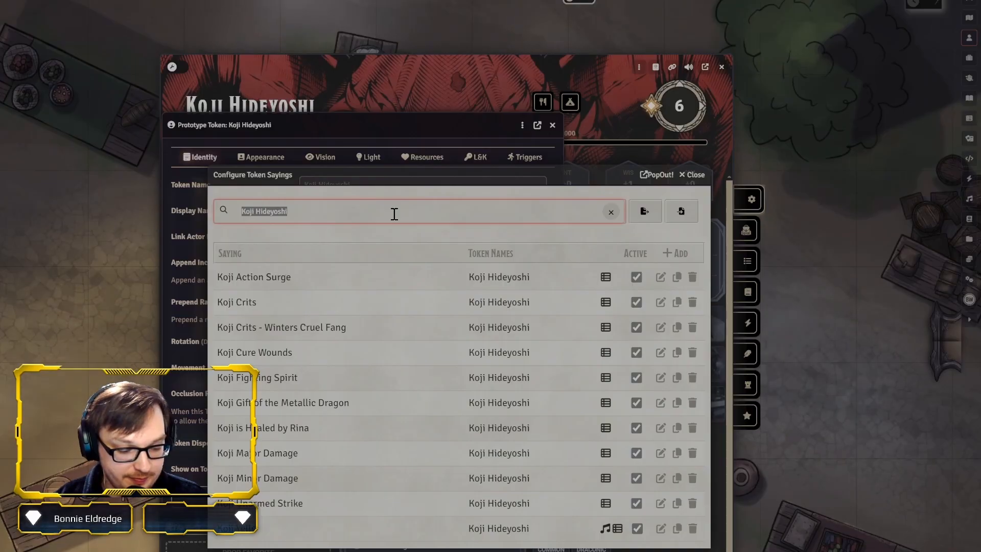
Clear the sayings filter to view the sayings of all tokens and restore the filter to Koji Hideyoshi
{"action": "key", "text": "BackSpace"}
{"action": "left_click_drag", "start_coordinate": [620, 9], "coordinate": [600, 27]}
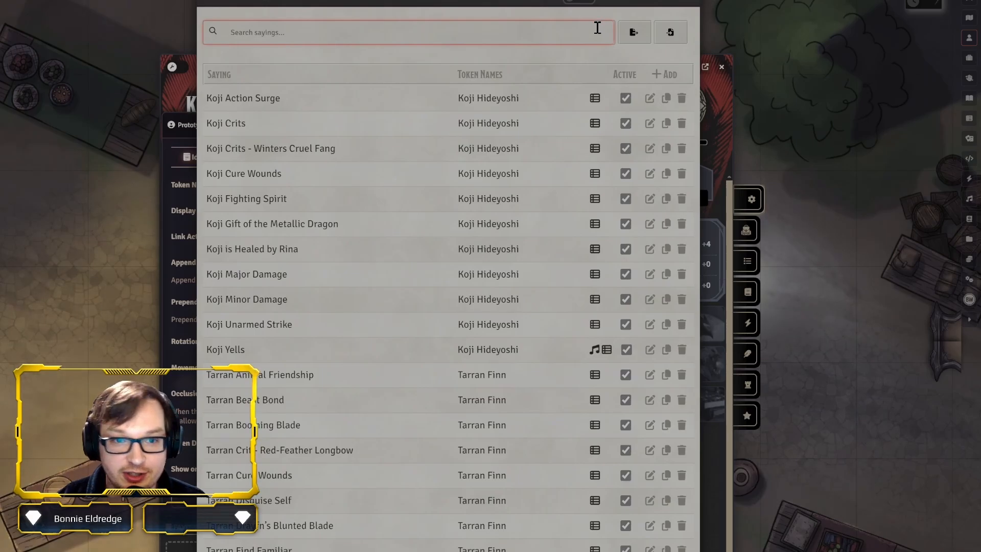
{"action": "type", "text": "Koji Hideyoshi"}
{"action": "left_click_drag", "start_coordinate": [547, 4], "coordinate": [571, 173]}
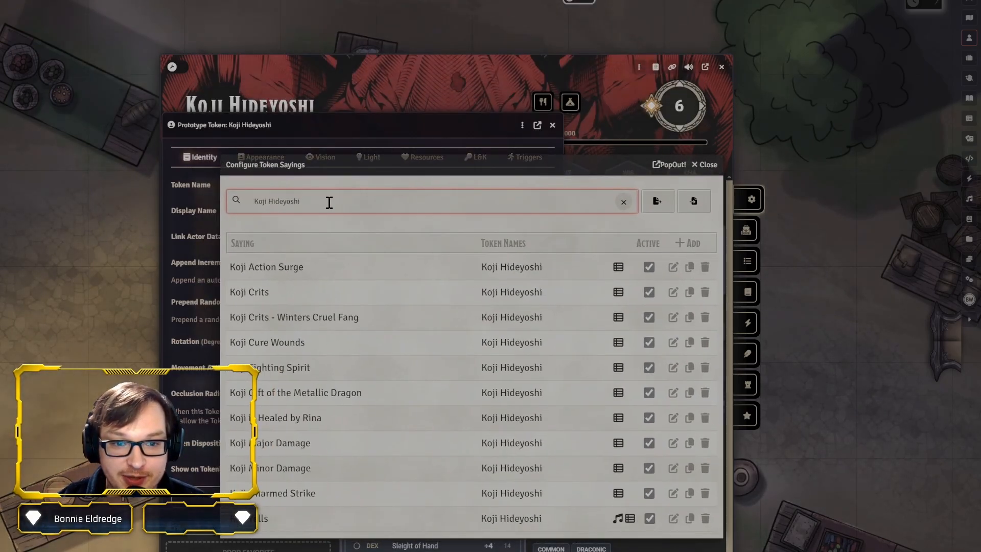
{"action": "left_click_drag", "start_coordinate": [329, 202], "coordinate": [249, 210]}
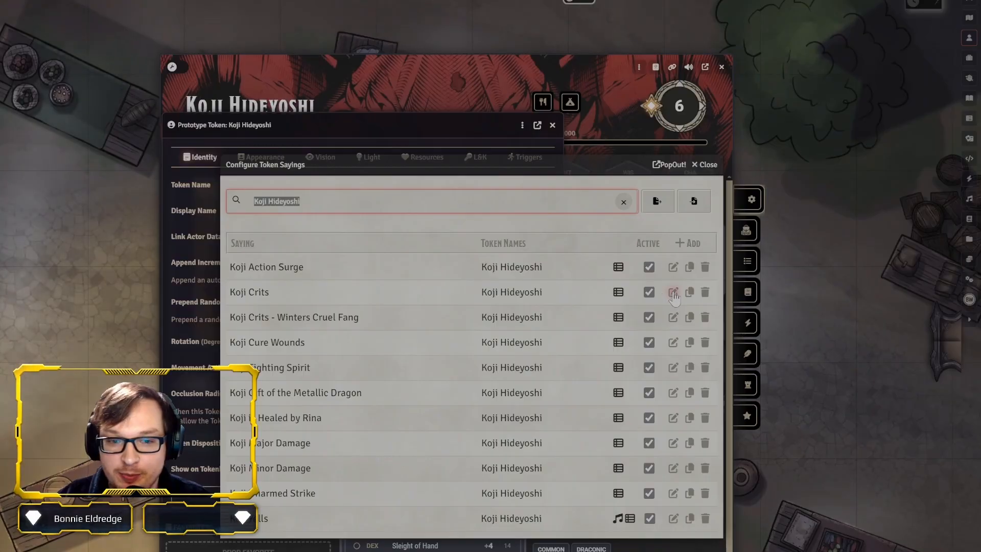
Open the Koji Crits saying for editing and examine its title, token names and actor name settings
{"action": "left_click", "coordinate": [674, 294]}
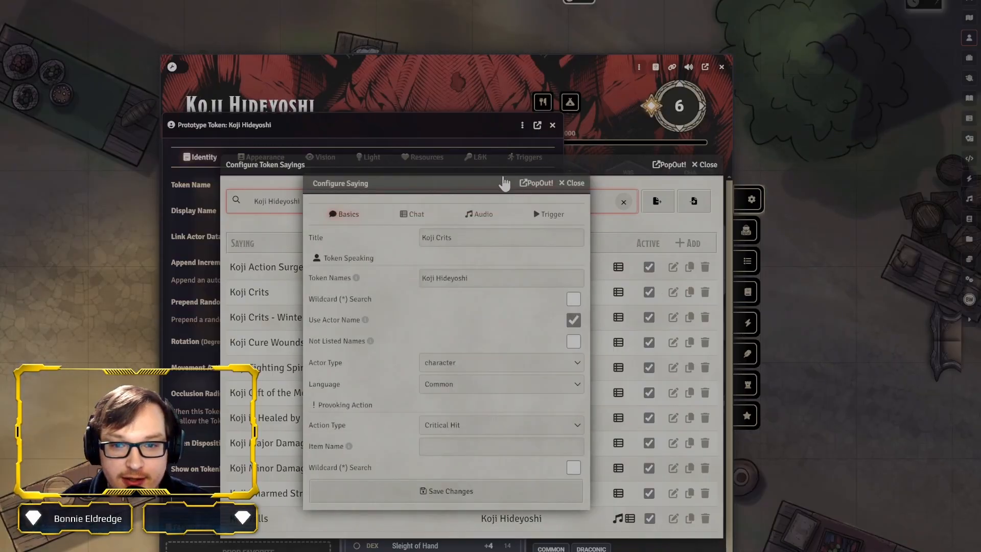
{"action": "left_click_drag", "start_coordinate": [477, 188], "coordinate": [382, 179]}
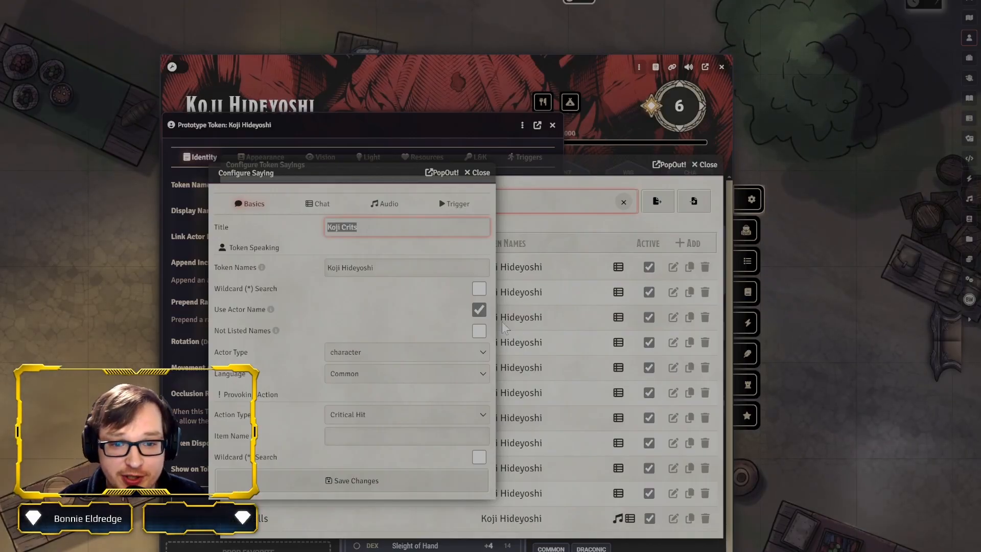
{"action": "key", "text": "Tab"}
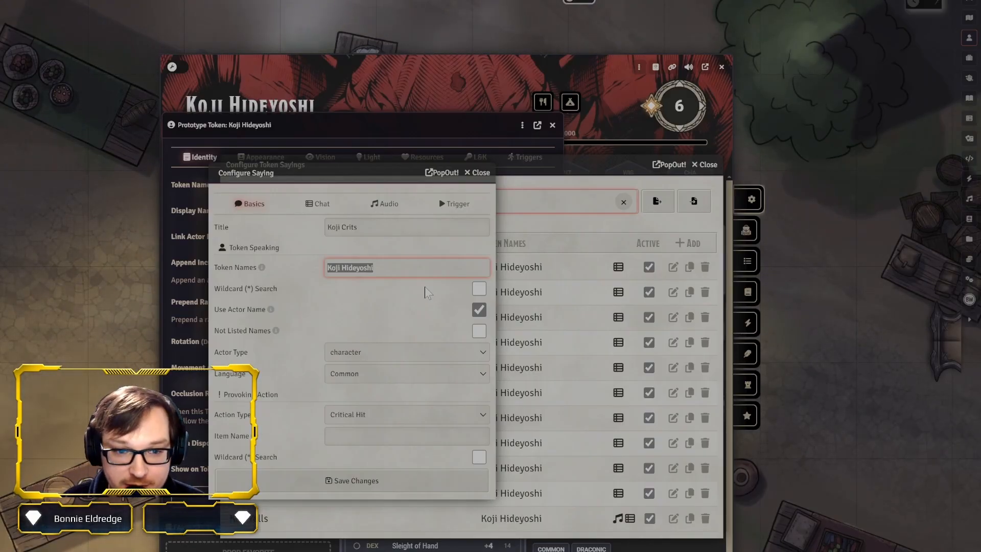
{"action": "left_click", "coordinate": [282, 310]}
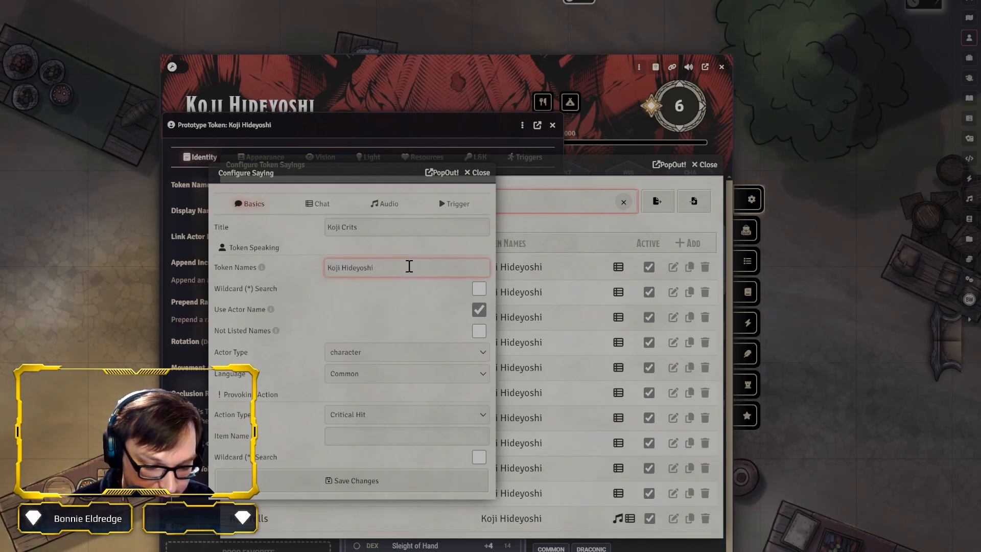
Try adding Bob as a second token name after a pipe separator, and remove it again
{"action": "type", "text": "|Bo"}
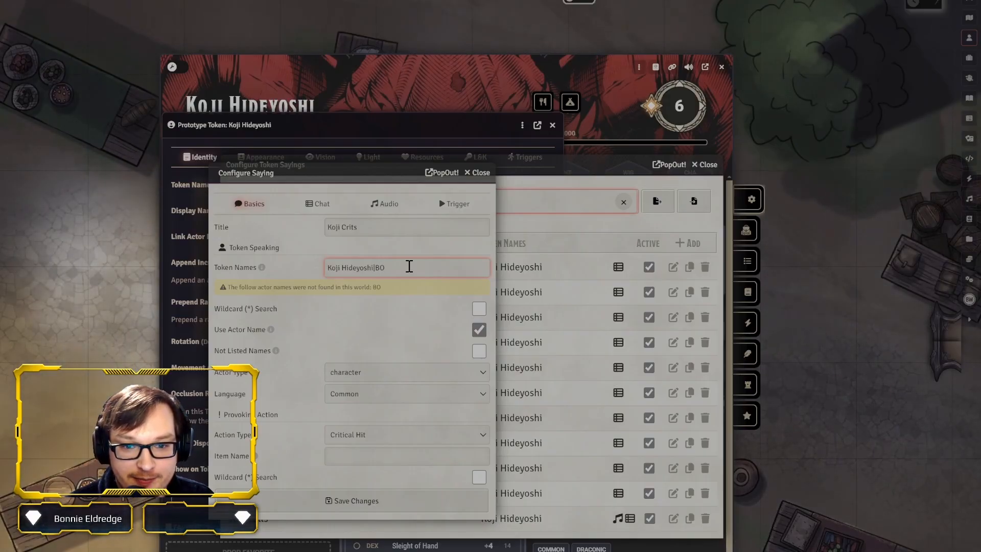
{"action": "type", "text": "b"}
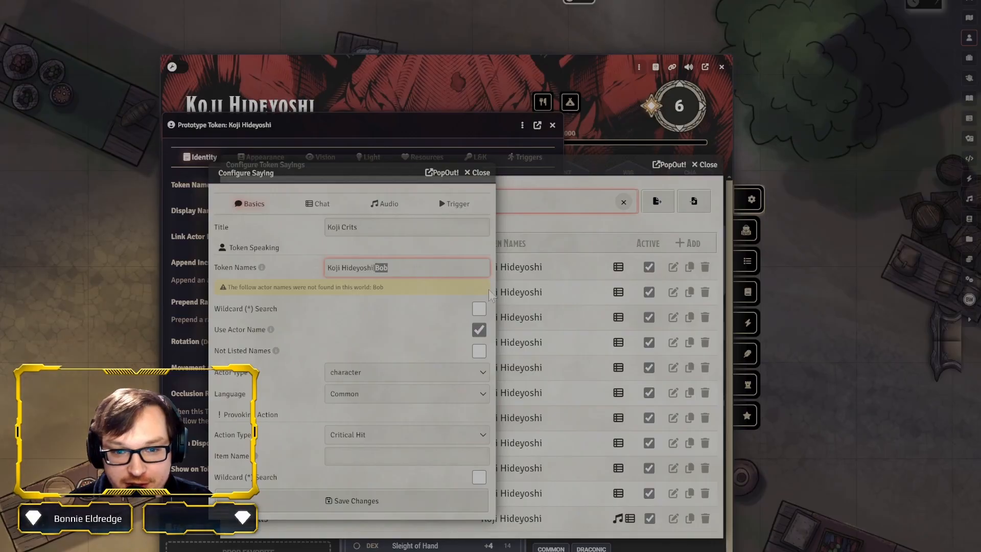
{"action": "key", "text": "BackSpace"}
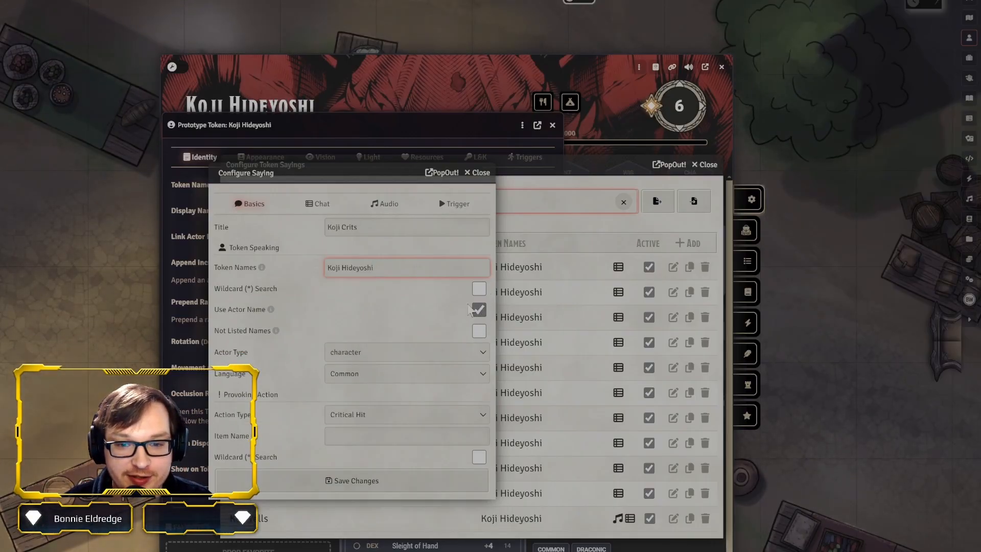
Toggle the Use Actor Name and Not Listed Names options of the Koji Crits saying and restore both
{"action": "left_click", "coordinate": [479, 310]}
{"action": "left_click", "coordinate": [479, 311]}
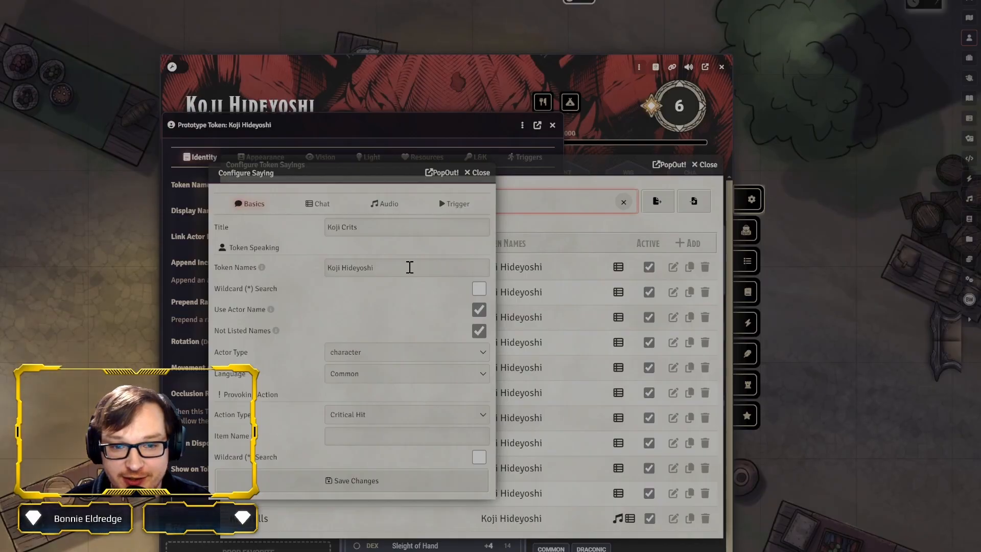
{"action": "left_click", "coordinate": [479, 331]}
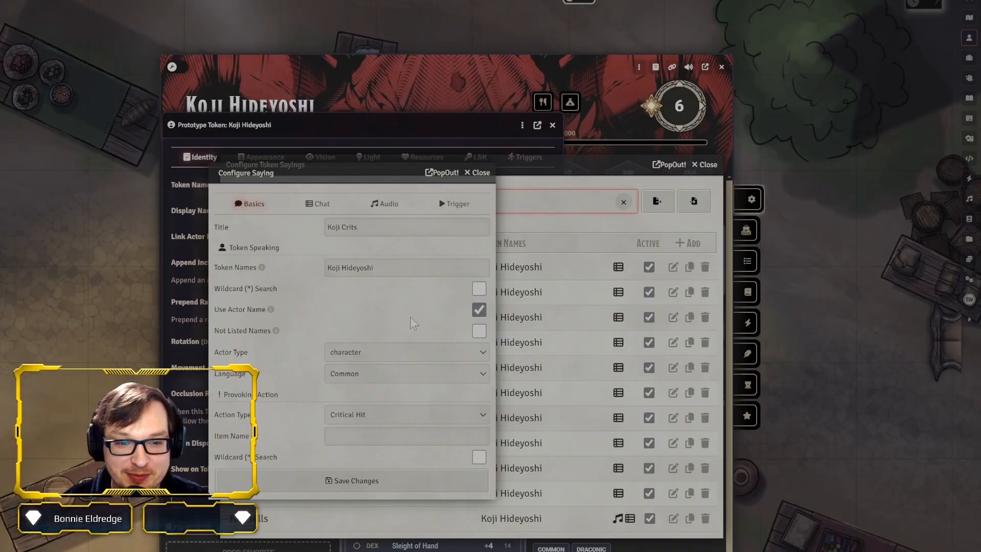
Examine the token names, actor type, language and provoking action type settings of the Koji Crits saying
{"action": "left_click", "coordinate": [433, 275]}
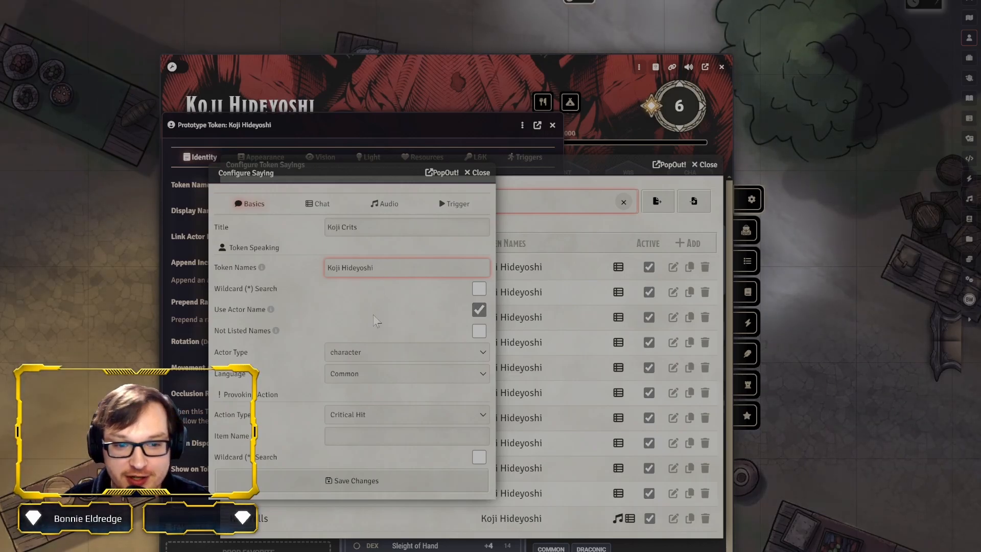
{"action": "left_click", "coordinate": [383, 353]}
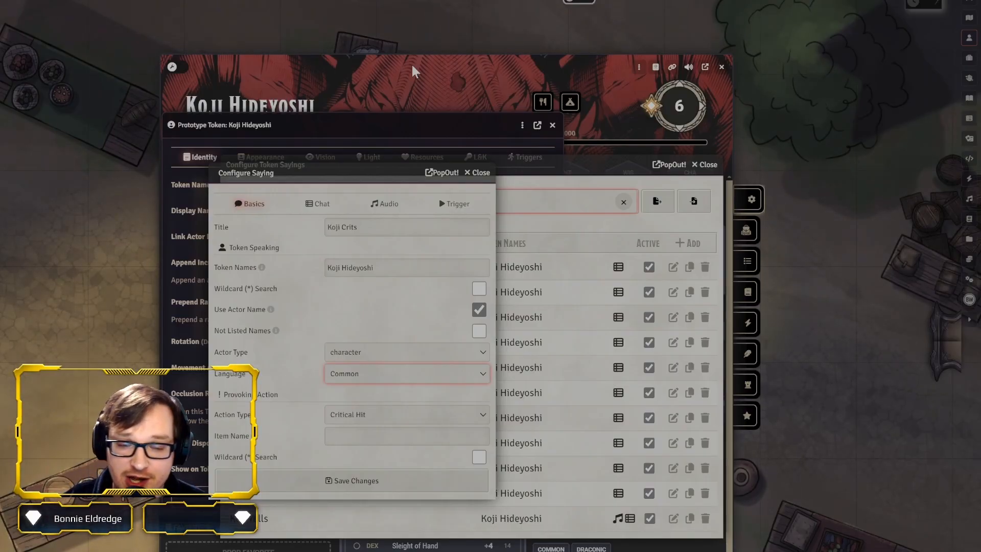
{"action": "left_click", "coordinate": [239, 404]}
{"action": "left_click", "coordinate": [382, 419]}
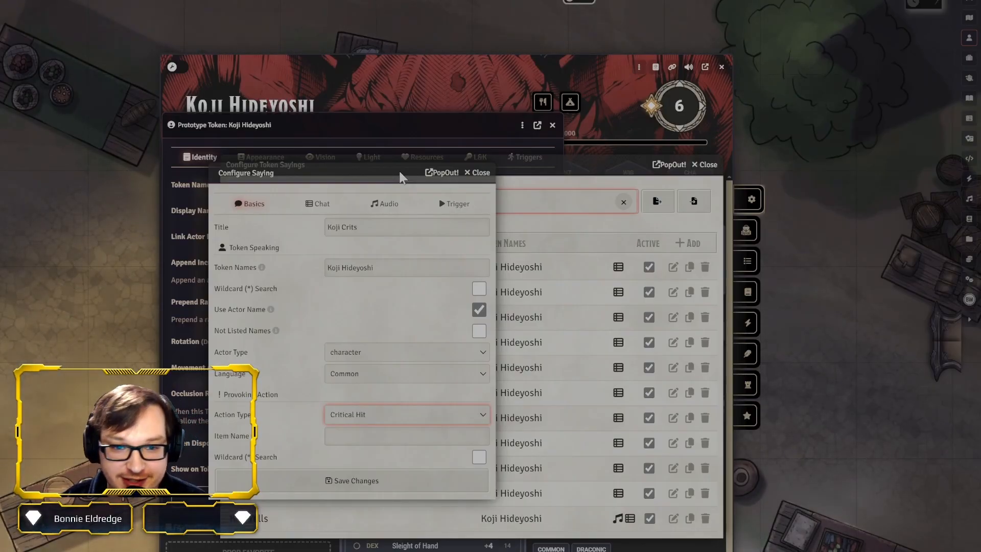
{"action": "left_click", "coordinate": [287, 421]}
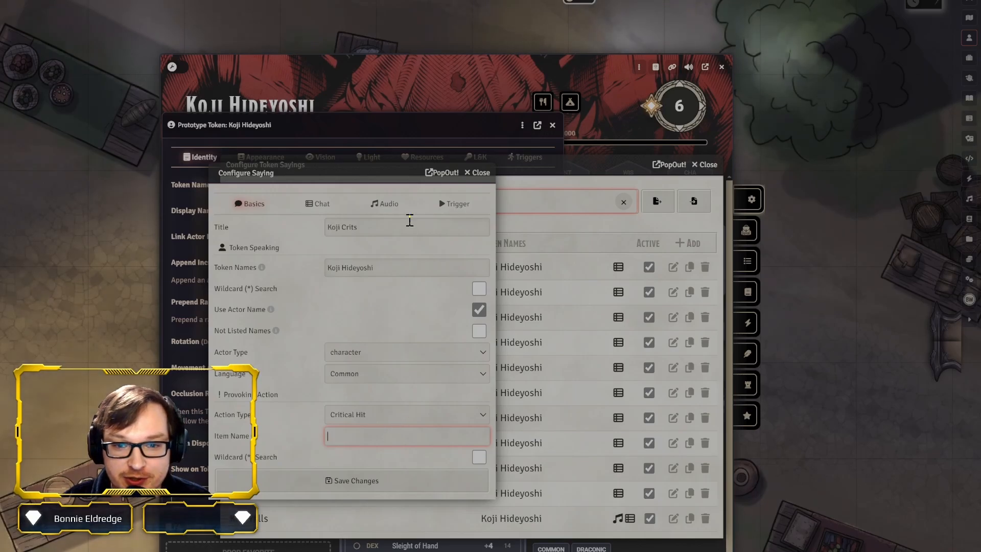
Open the saying Koji Crits - Winters Cruel Fang and examine the item name that restricts it
{"action": "type", "text": "Winters Cruel Fang"}
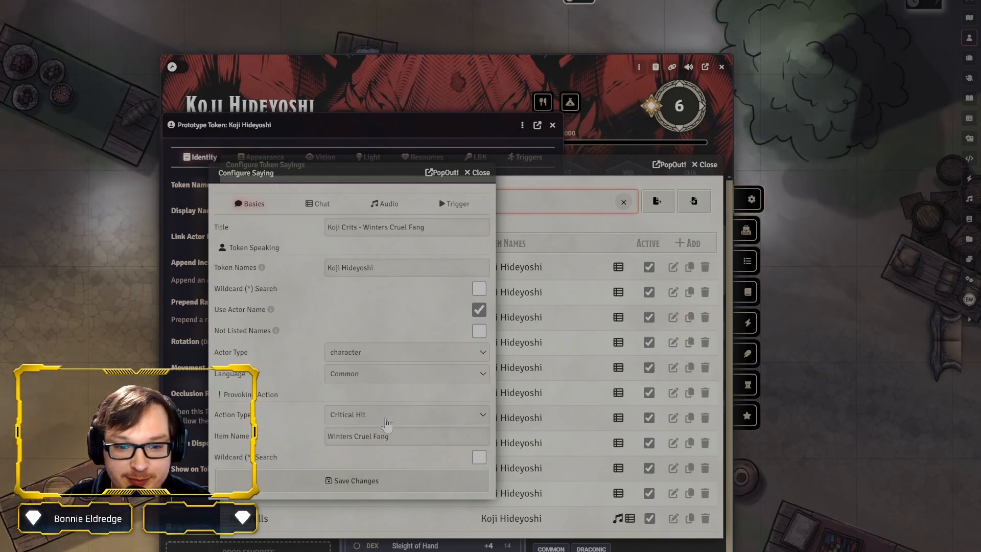
{"action": "left_click_drag", "start_coordinate": [407, 434], "coordinate": [286, 447]}
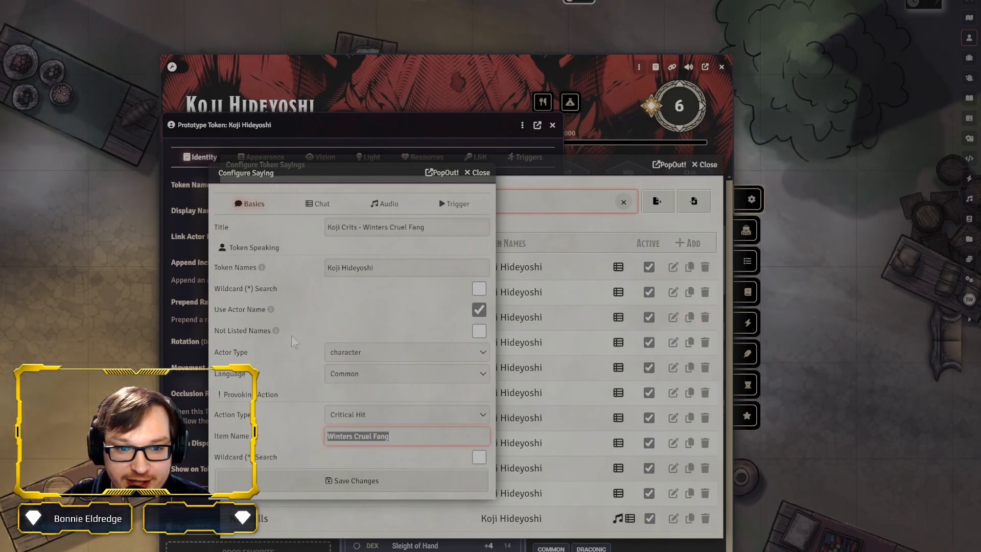
{"action": "left_click", "coordinate": [425, 440]}
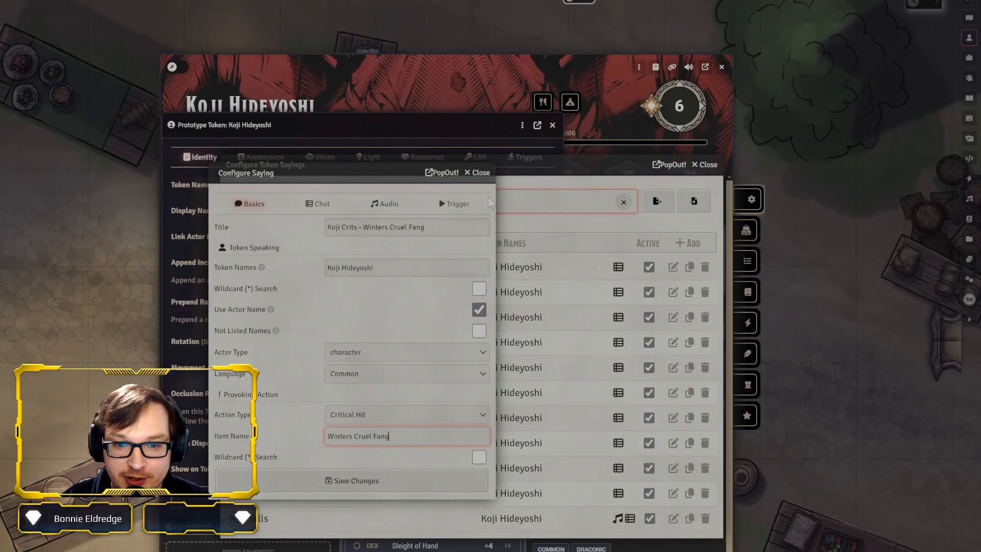
Reopen the Koji Crits saying, set its token names to Koji* and enable Wildcard (*) Search for them
{"action": "left_click", "coordinate": [673, 293]}
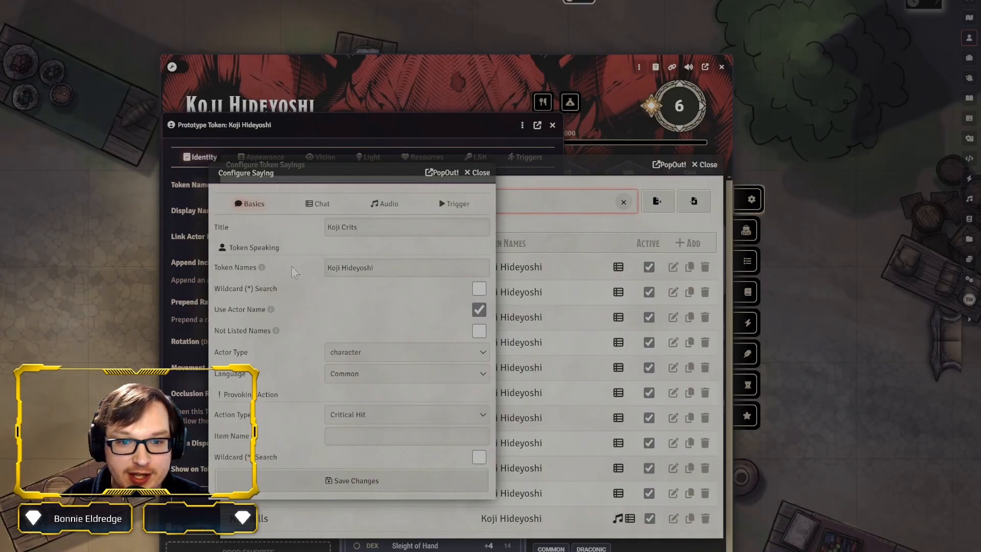
{"action": "left_click_drag", "start_coordinate": [337, 185], "coordinate": [322, 167]}
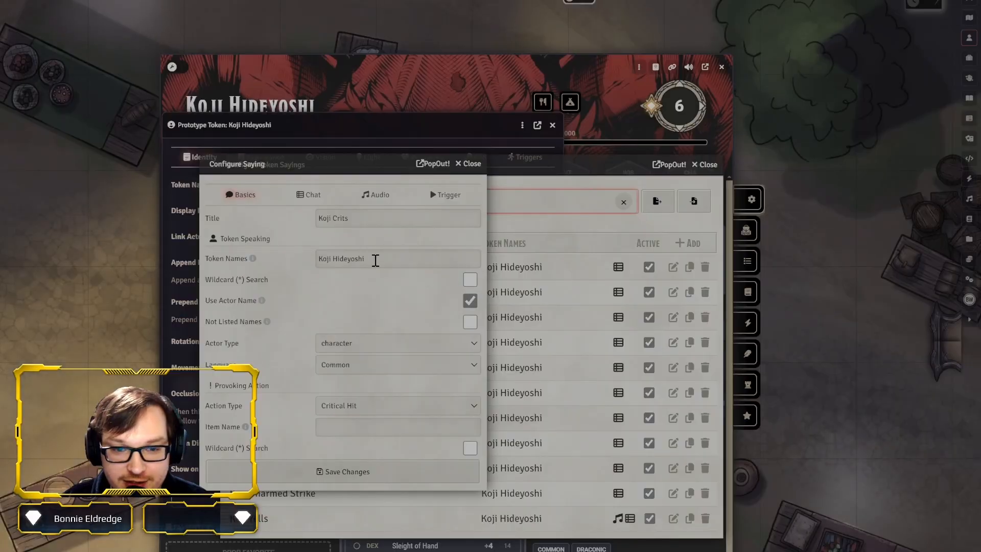
{"action": "double_click", "coordinate": [344, 260]}
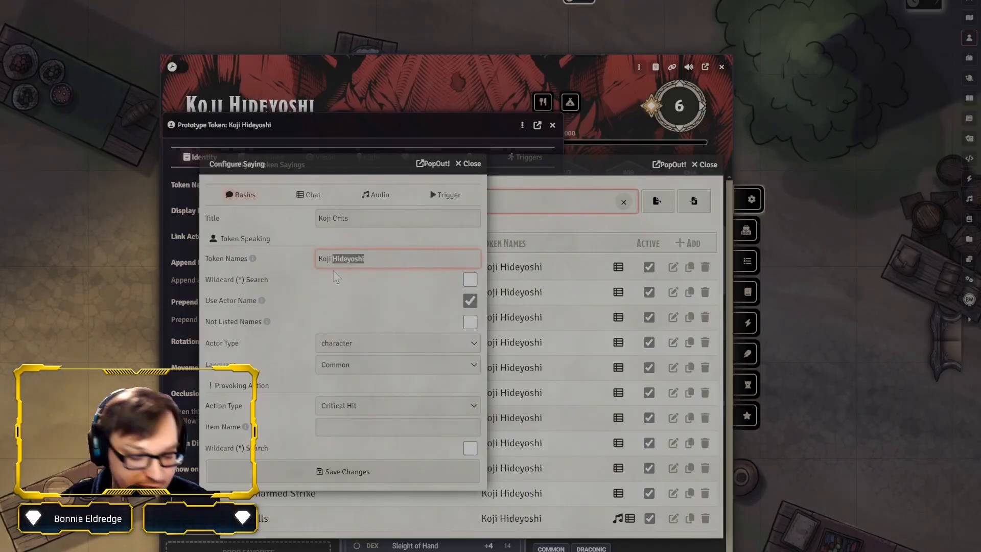
{"action": "type", "text": "+++++++"}
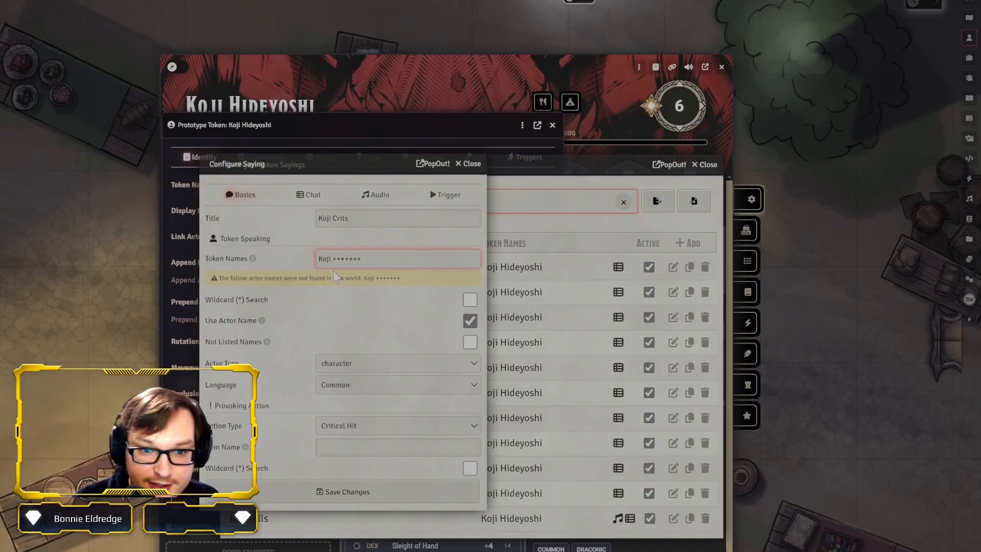
{"action": "key", "text": "BackSpace"}
{"action": "key", "text": "BackSpace"}
{"action": "key", "text": "BackSpace"}
{"action": "key", "text": "BackSpace"}
{"action": "key", "text": "BackSpace"}
{"action": "key", "text": "BackSpace"}
{"action": "key", "text": "BackSpace"}
{"action": "key", "text": "BackSpace"}
{"action": "key", "text": "BackSpace"}
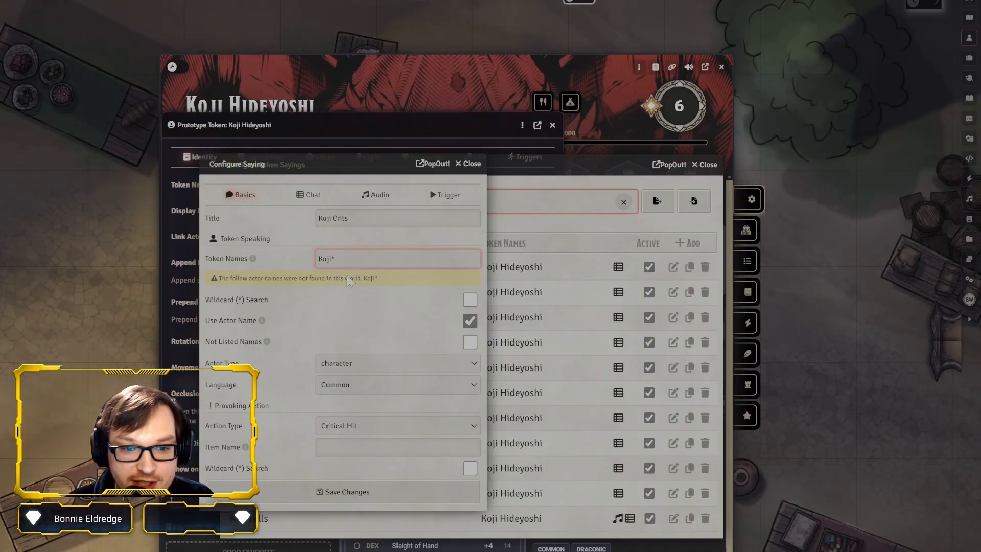
{"action": "left_click", "coordinate": [473, 301]}
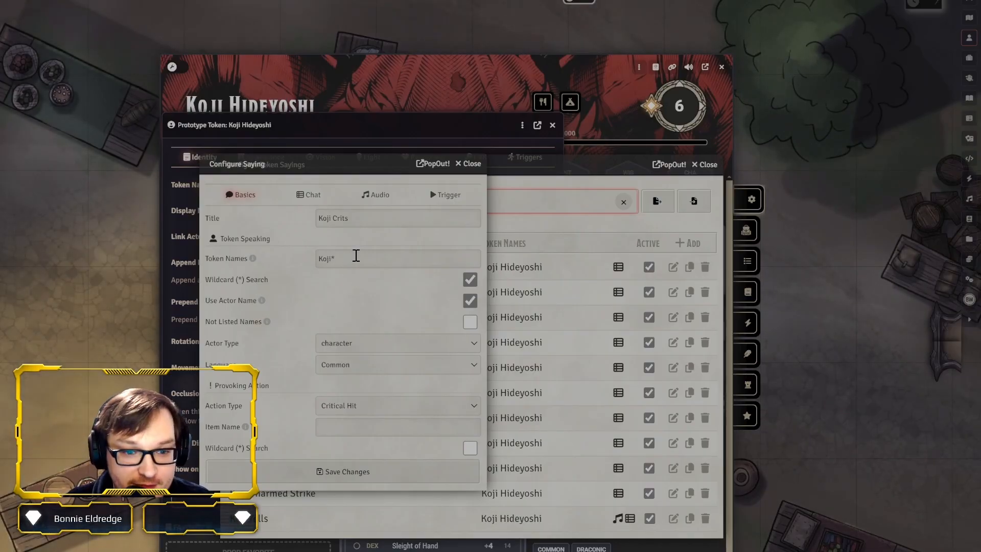
Replace the token names pattern of the Koji Crits saying with Kobold*
{"action": "left_click", "coordinate": [356, 257]}
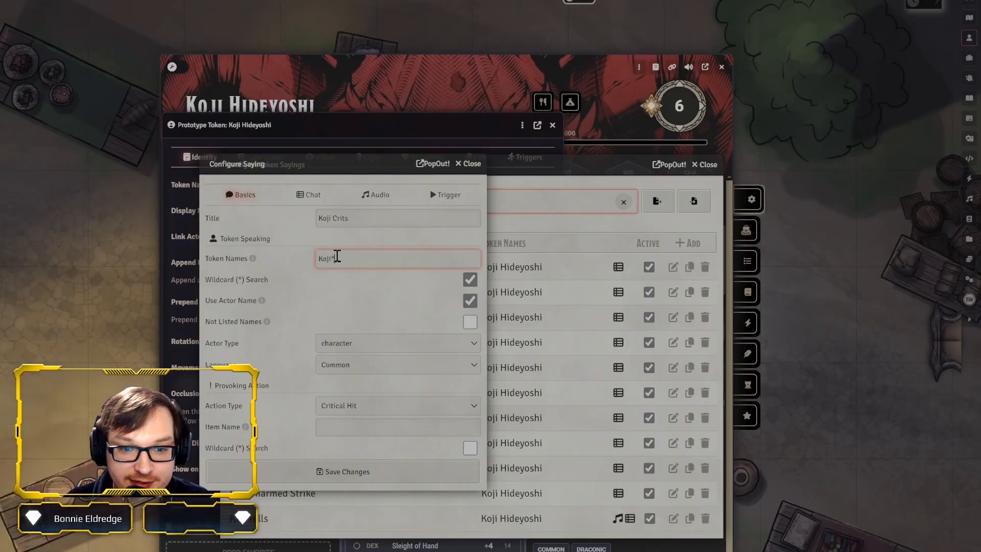
{"action": "type", "text": "Kobold*"}
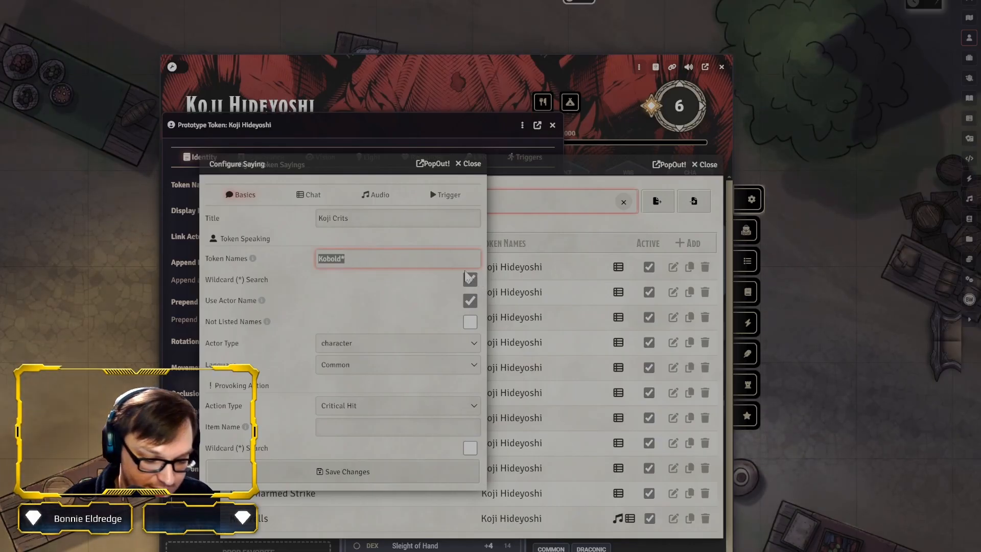
Set the token names of the Koji Crits saying back to Koji Hideyoshi and disable Wildcard (*) Search for them
{"action": "type", "text": "Koji HId"}
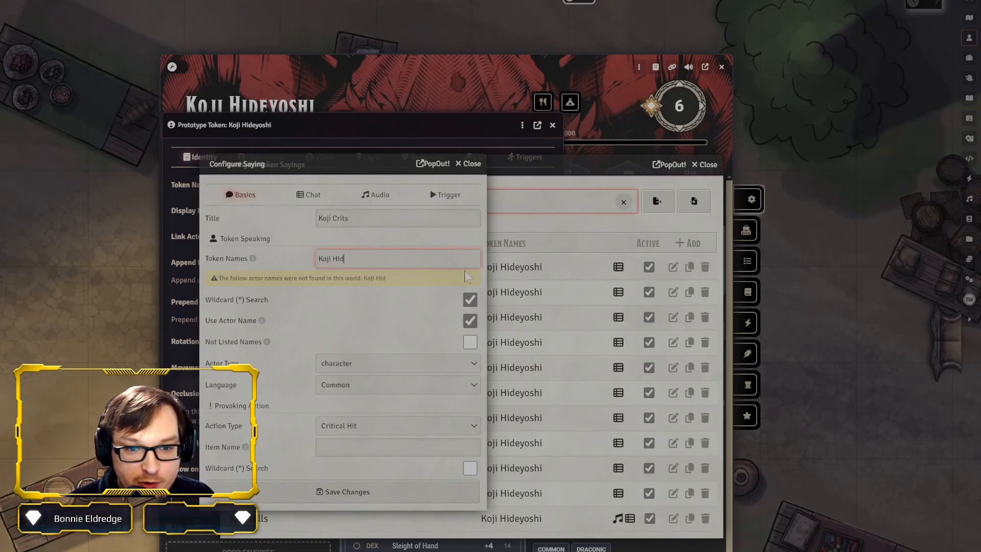
{"action": "type", "text": "ey"}
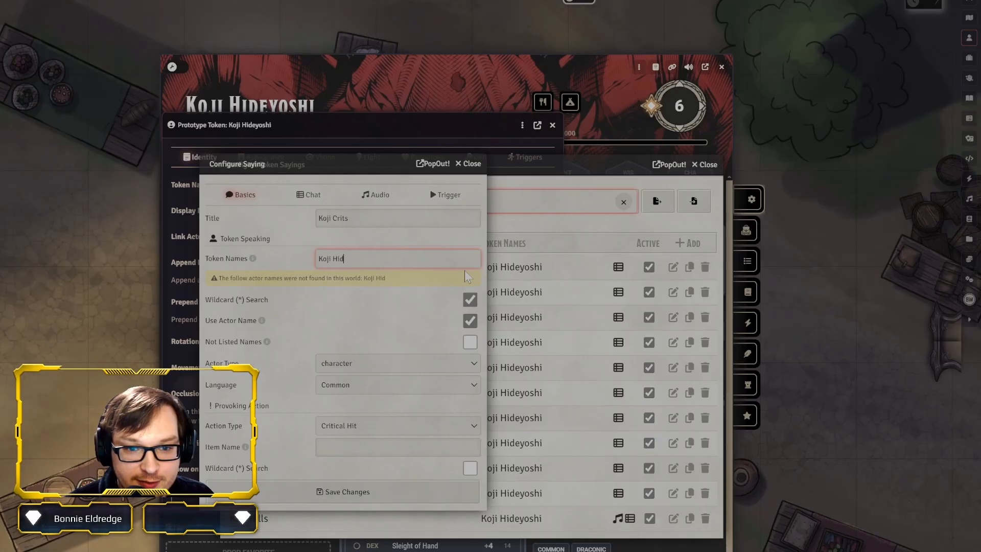
{"action": "type", "text": "oshi"}
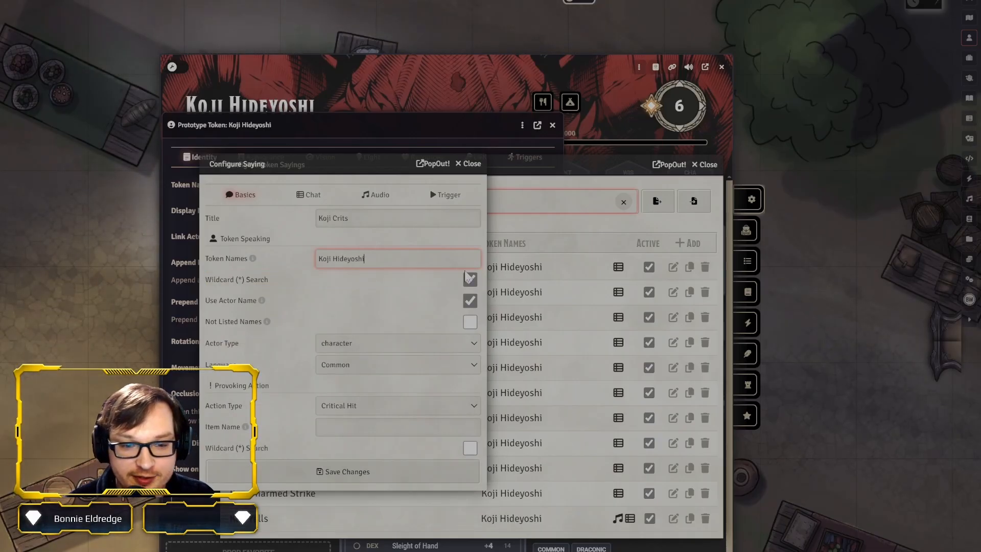
{"action": "left_click", "coordinate": [469, 280]}
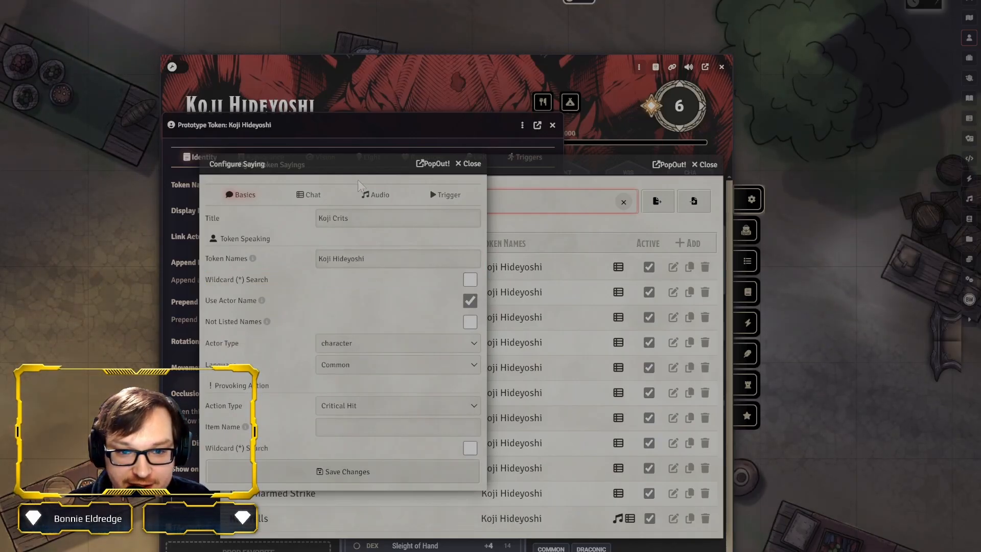
{"action": "left_click_drag", "start_coordinate": [355, 168], "coordinate": [427, 168]}
Try the item names Action Surge, Handaxe and the wildcard pattern *axe for the saying's provoking action
{"action": "left_click", "coordinate": [437, 429]}
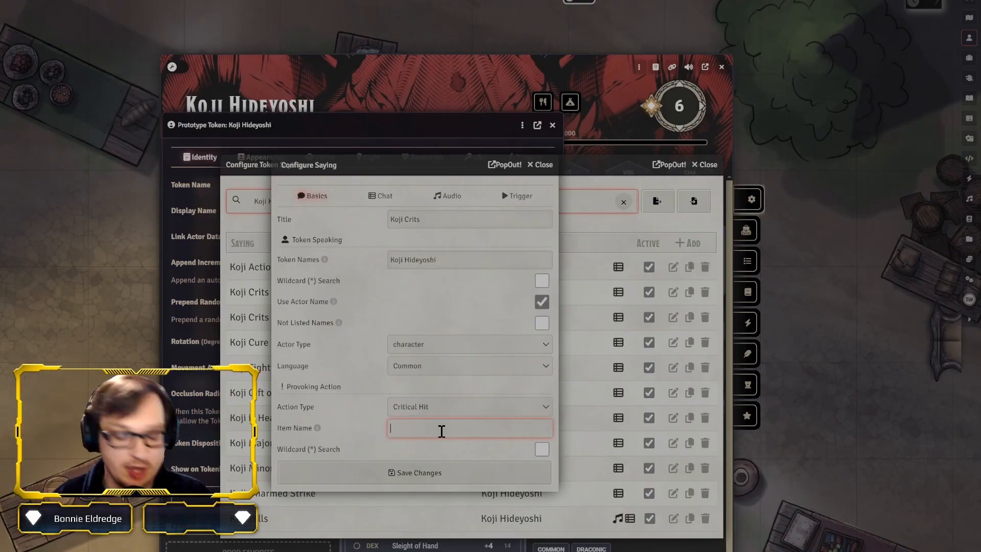
{"action": "type", "text": "Actuib"}
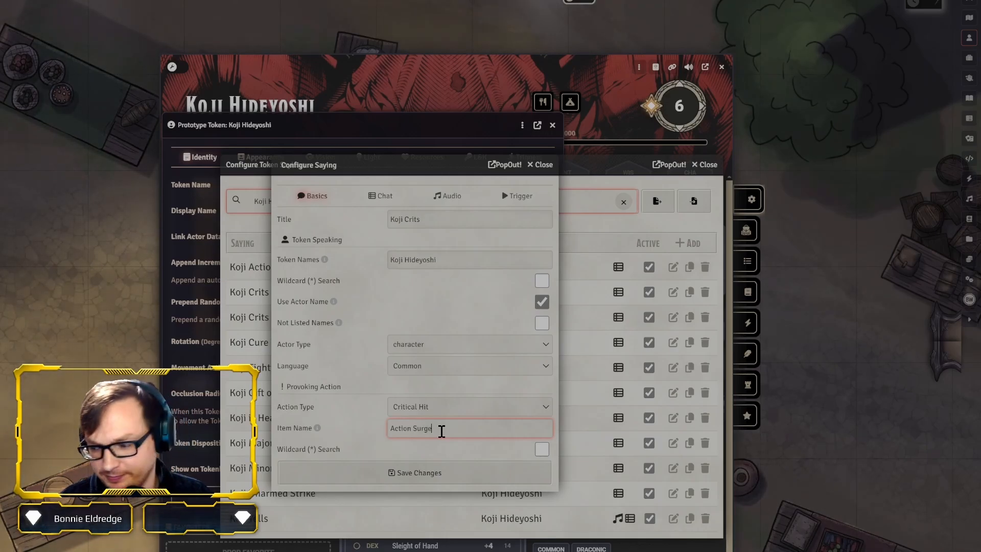
{"action": "type", "text": "Handaxe"}
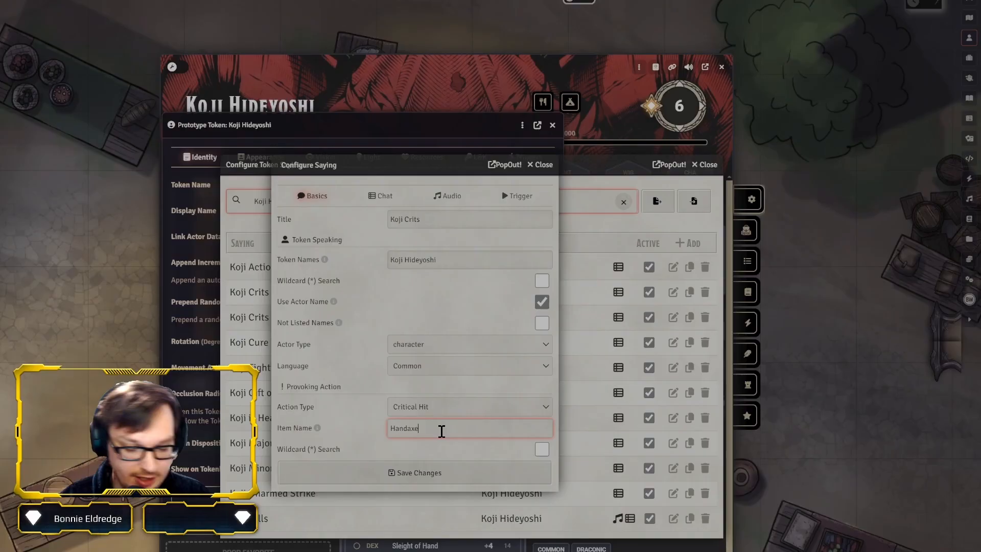
{"action": "key", "text": "ctrl+a"}
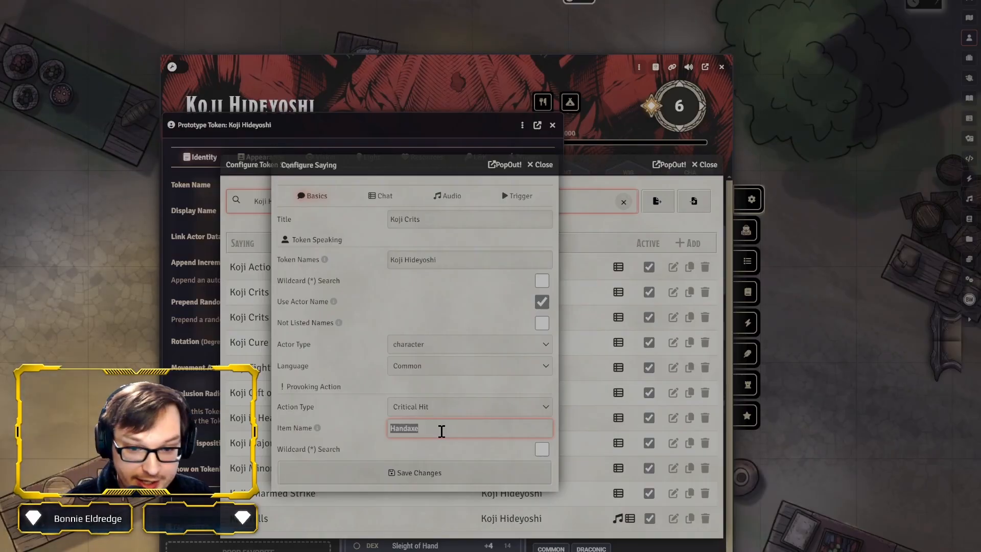
{"action": "type", "text": "*axe"}
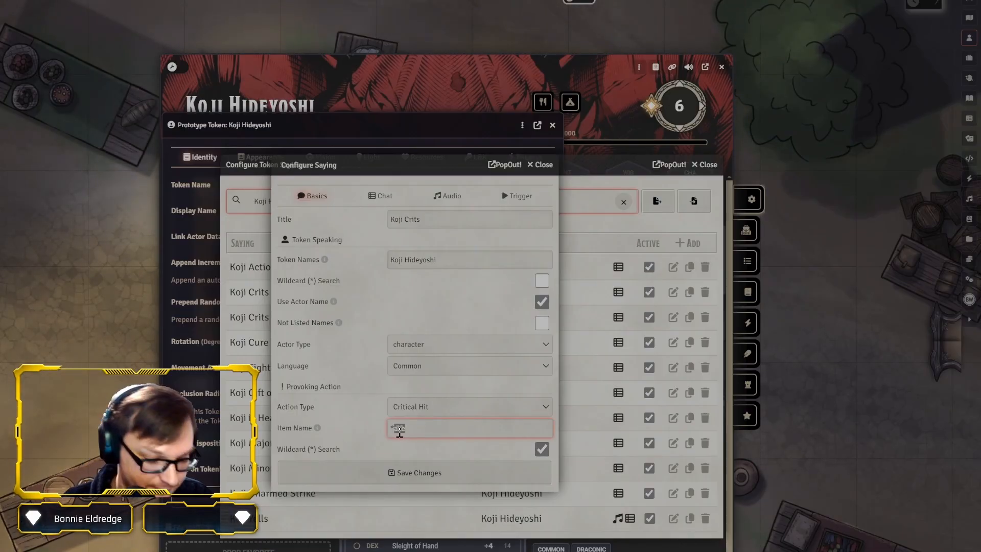
{"action": "type", "text": "swo"}
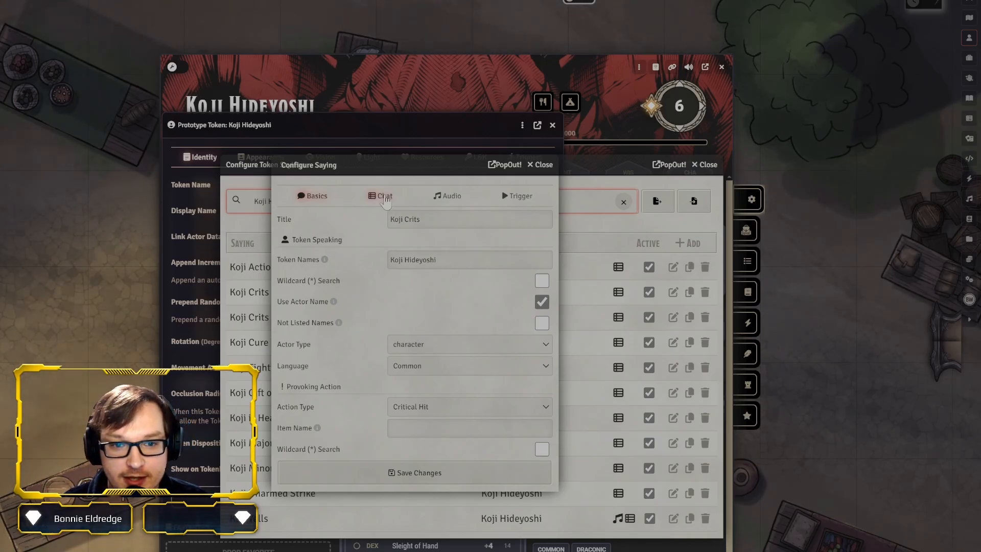
Display the chat settings of the Koji Crits saying beside the rollable tables in the Koji subfolder of Dialog
{"action": "left_click", "coordinate": [385, 200]}
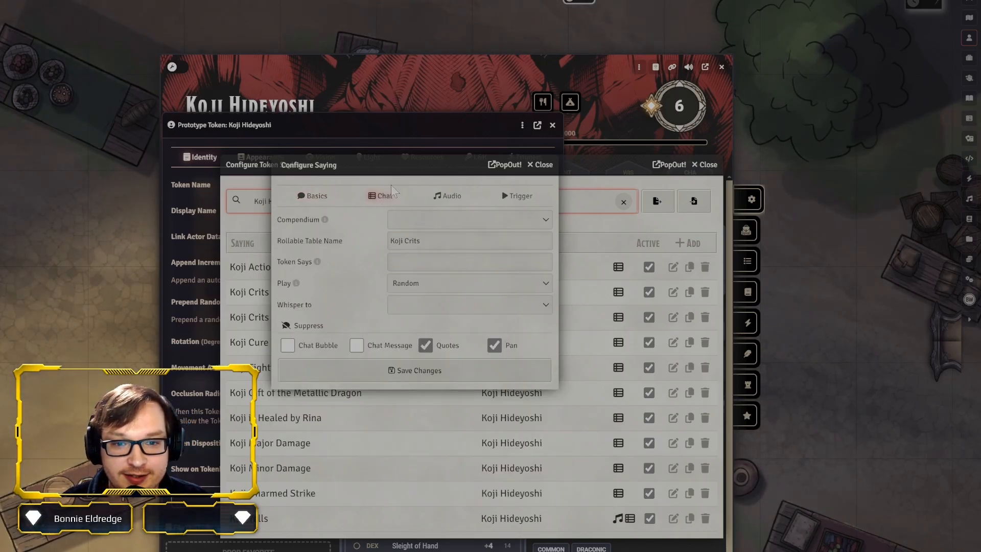
{"action": "left_click_drag", "start_coordinate": [385, 174], "coordinate": [360, 206]}
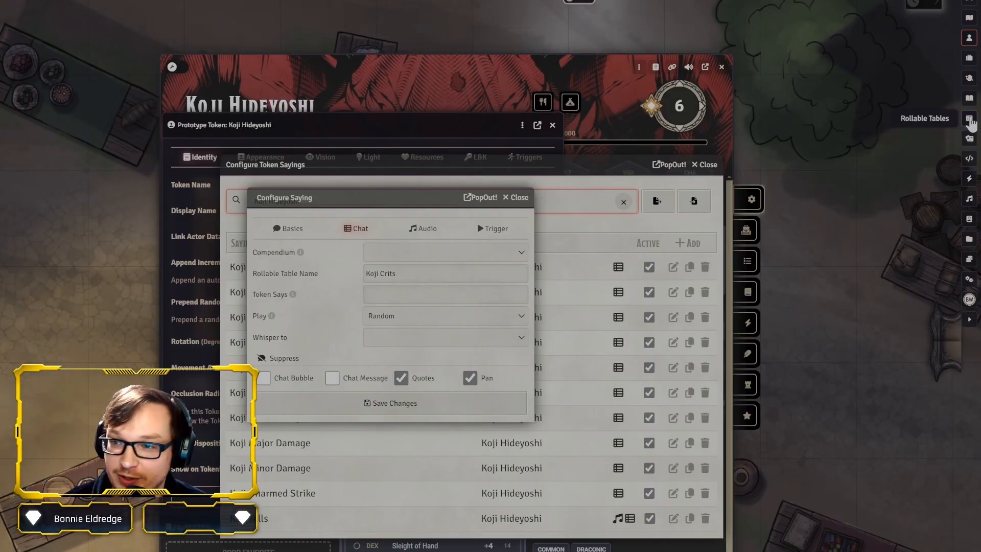
{"action": "left_click", "coordinate": [969, 119]}
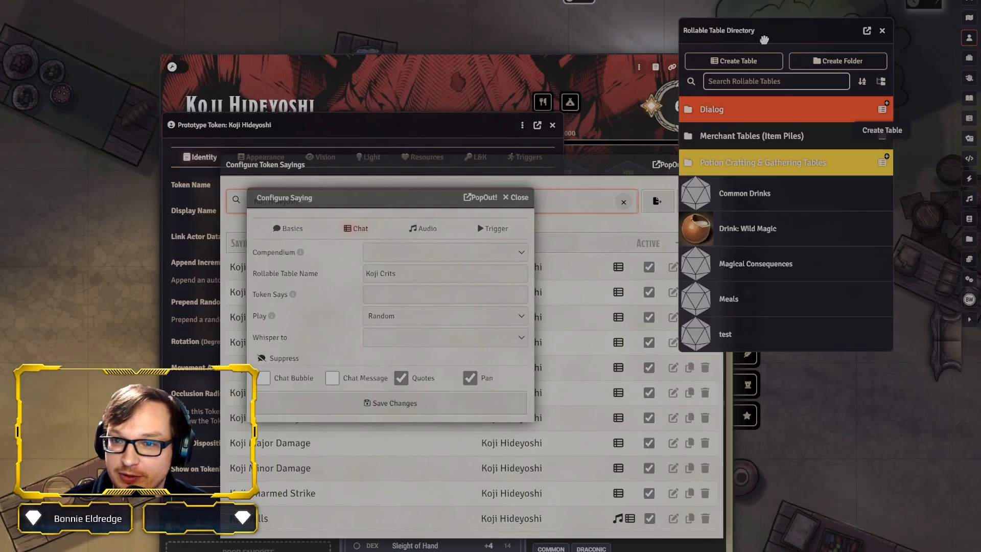
{"action": "left_click_drag", "start_coordinate": [764, 40], "coordinate": [641, 125]}
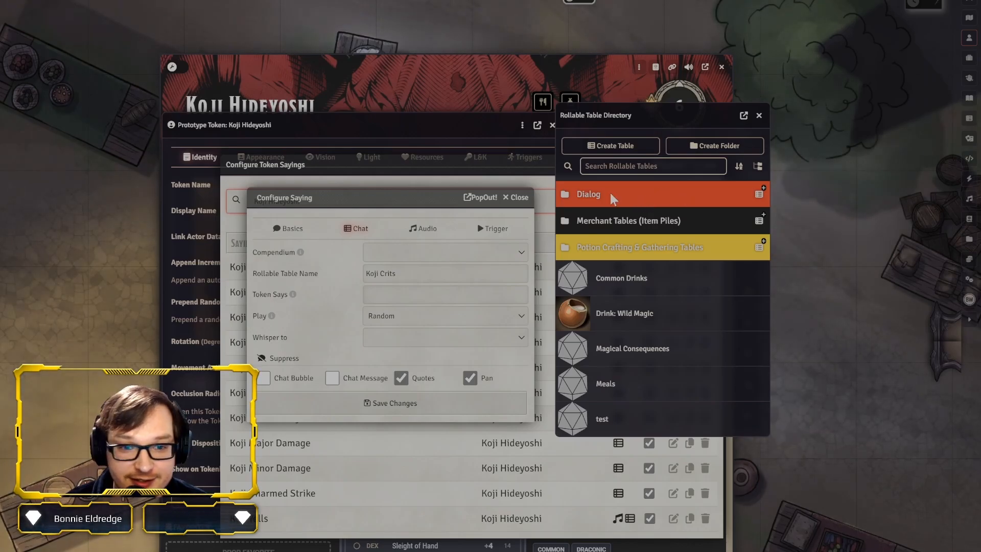
{"action": "left_click", "coordinate": [683, 200]}
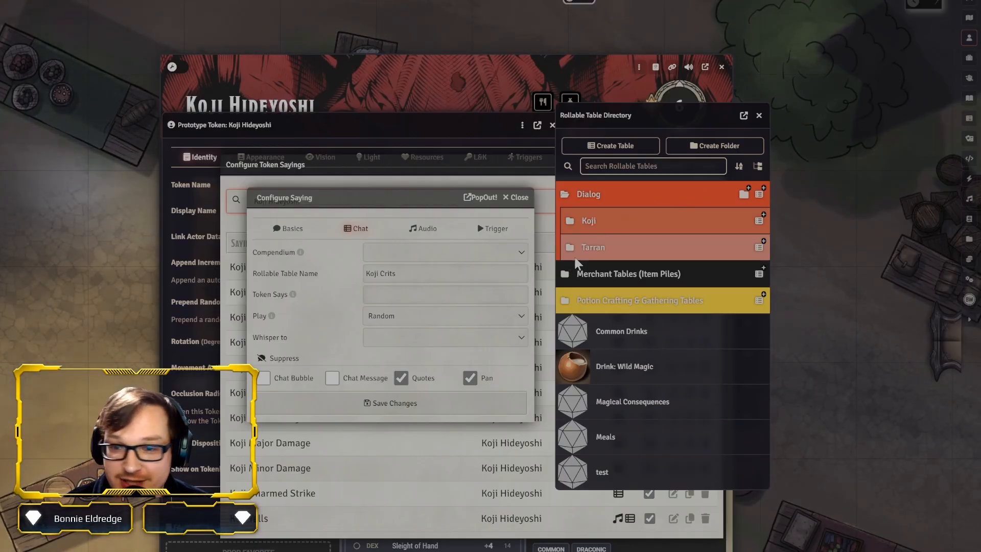
{"action": "left_click", "coordinate": [639, 223]}
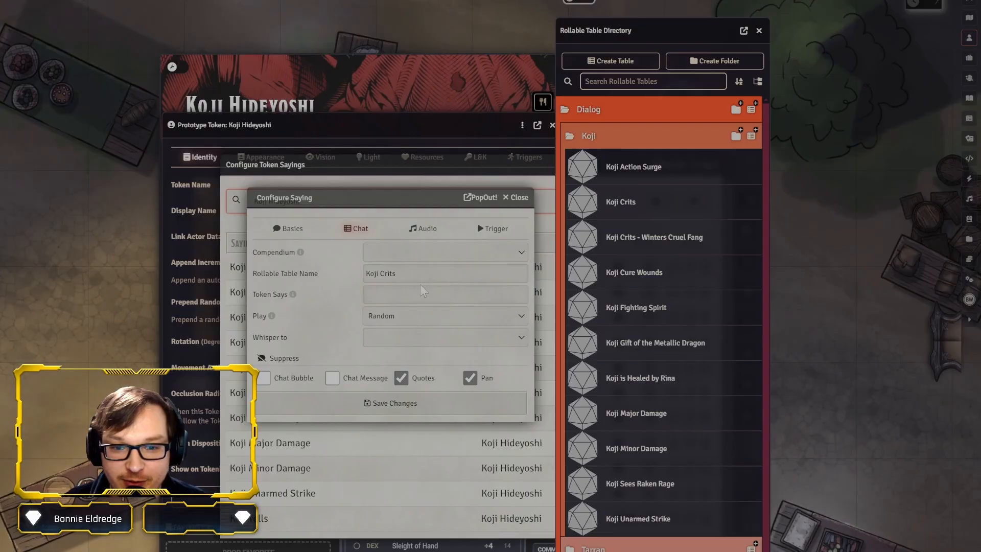
Compare the saying's rollable table name in the chat settings with its title in the basic settings
{"action": "triple_click", "coordinate": [432, 271]}
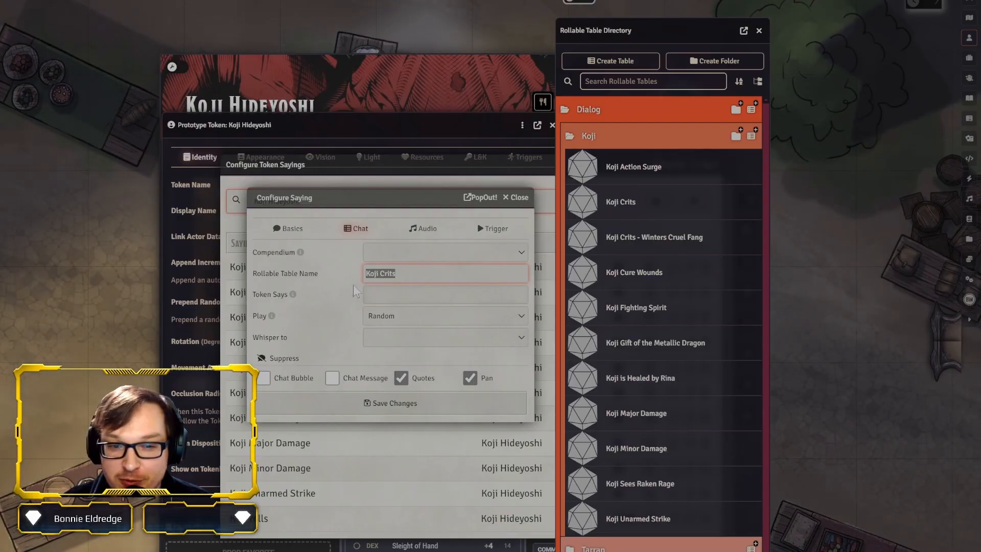
{"action": "left_click", "coordinate": [419, 271]}
{"action": "left_click", "coordinate": [284, 228]}
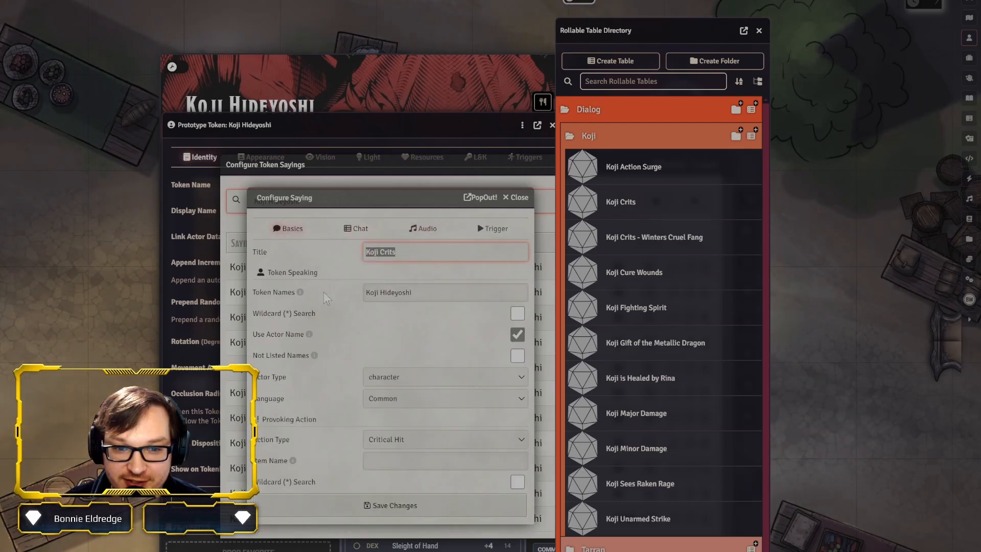
{"action": "left_click", "coordinate": [357, 228]}
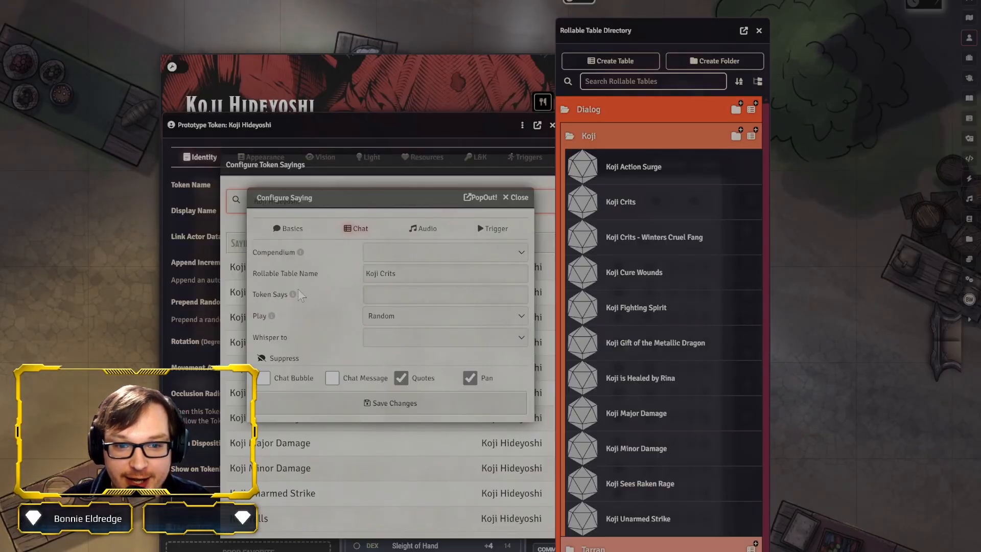
{"action": "left_click_drag", "start_coordinate": [381, 200], "coordinate": [394, 223]}
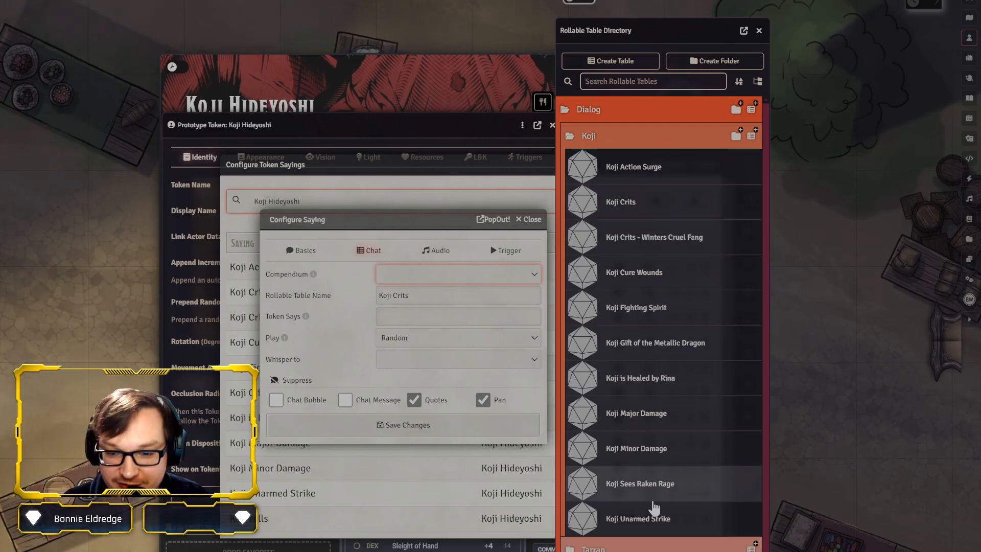
Look through the Koji and Tarran dialog tables in the directory, and collapse the Koji folder
{"action": "scroll", "coordinate": [642, 396], "scroll_direction": "down", "scroll_amount": 5}
{"action": "scroll", "coordinate": [642, 397], "scroll_direction": "down", "scroll_amount": 5}
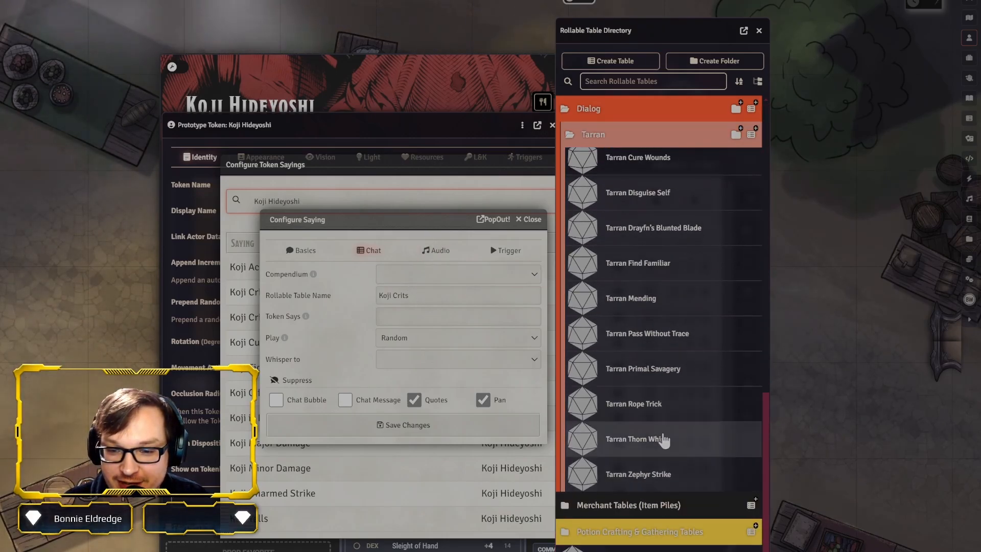
{"action": "scroll", "coordinate": [661, 438], "scroll_direction": "up", "scroll_amount": 10}
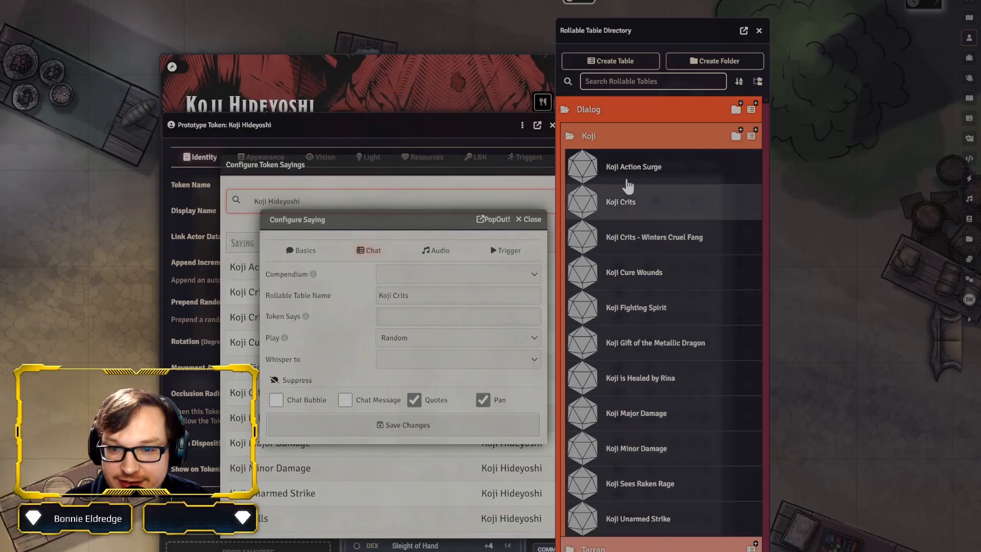
{"action": "left_click", "coordinate": [614, 136]}
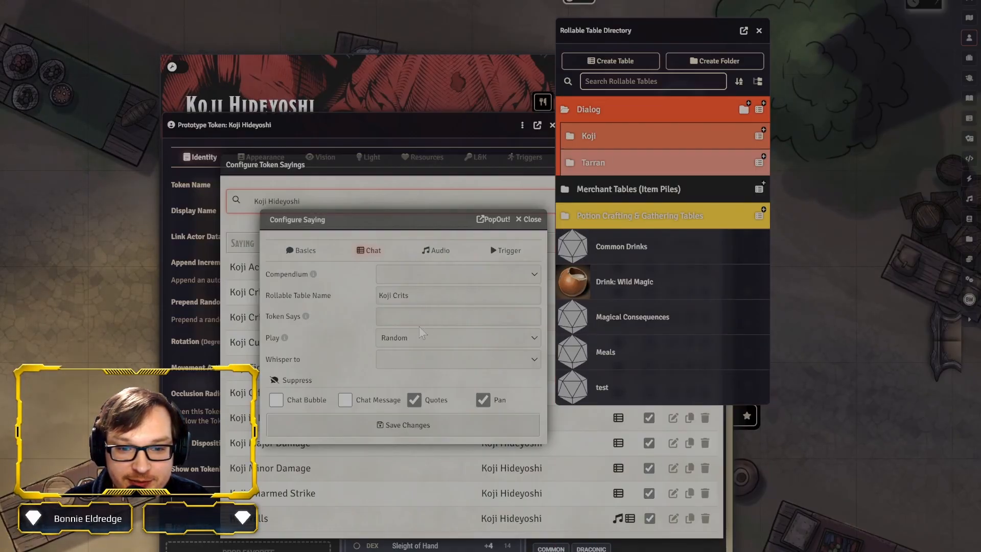
Try a direct Token Says text for the Koji Crits saying, and view its Play options
{"action": "type", "text": "ie!"}
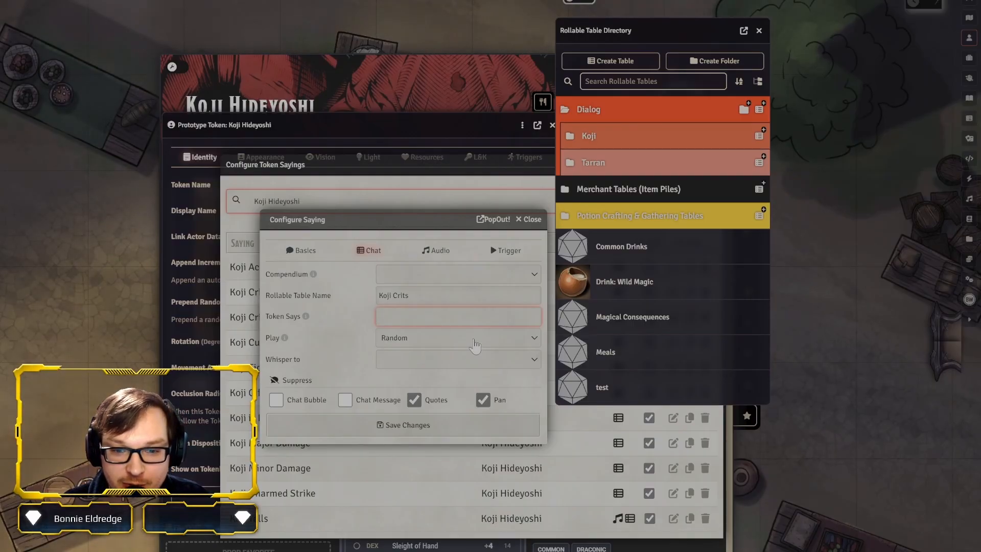
{"action": "left_click", "coordinate": [475, 344]}
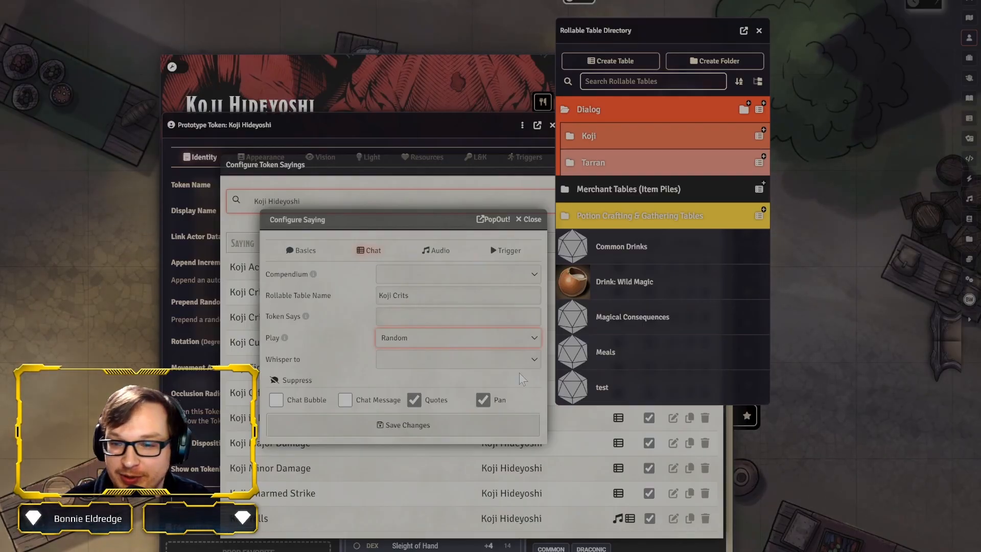
Open the Koji Crits rollable table for editing and examine its roll formula, replacement setting and weighted results
{"action": "left_click", "coordinate": [601, 134]}
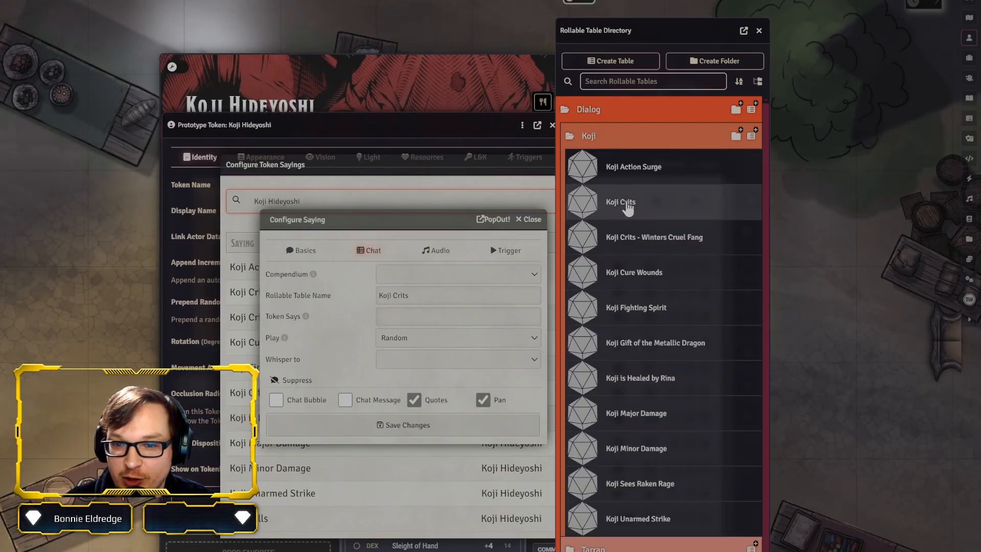
{"action": "left_click", "coordinate": [620, 200]}
{"action": "left_click", "coordinate": [679, 145]}
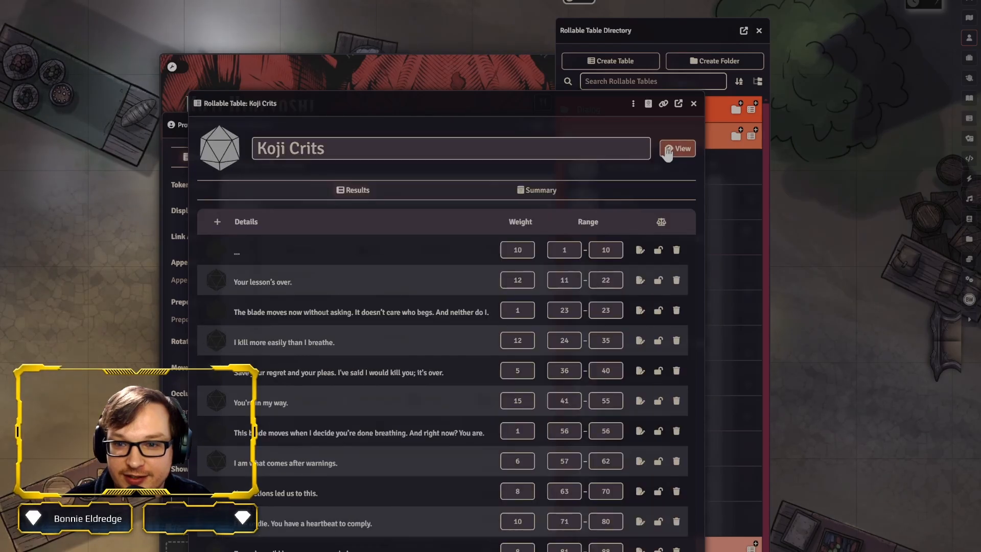
{"action": "left_click", "coordinate": [530, 194]}
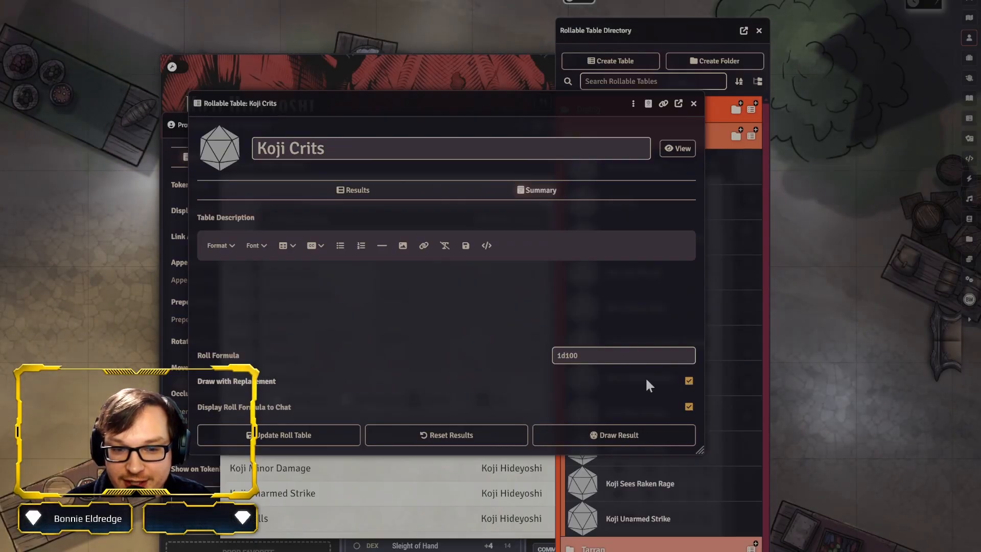
{"action": "left_click", "coordinate": [410, 197]}
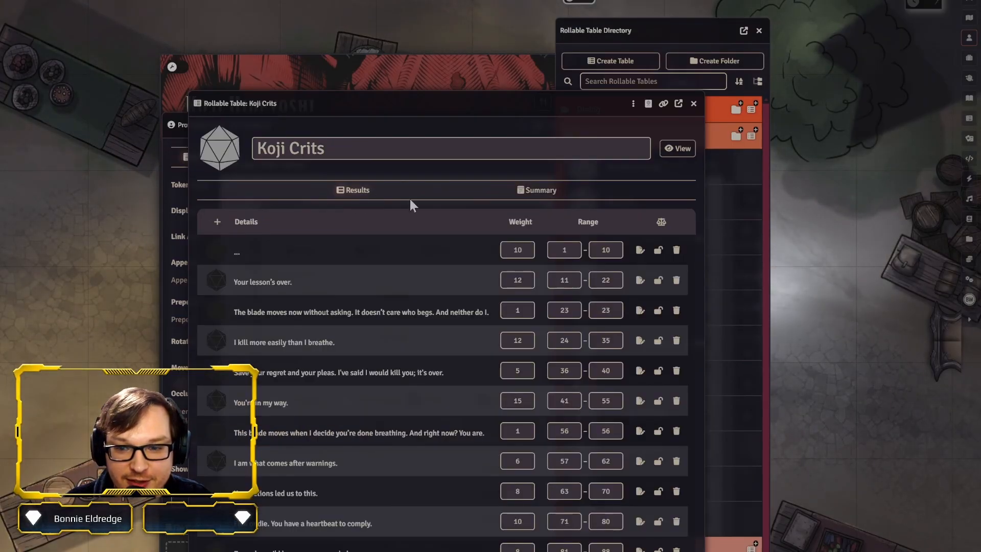
Lock and unlock the first result of the Koji Crits table, and review its summary again before closing it
{"action": "left_click", "coordinate": [658, 249]}
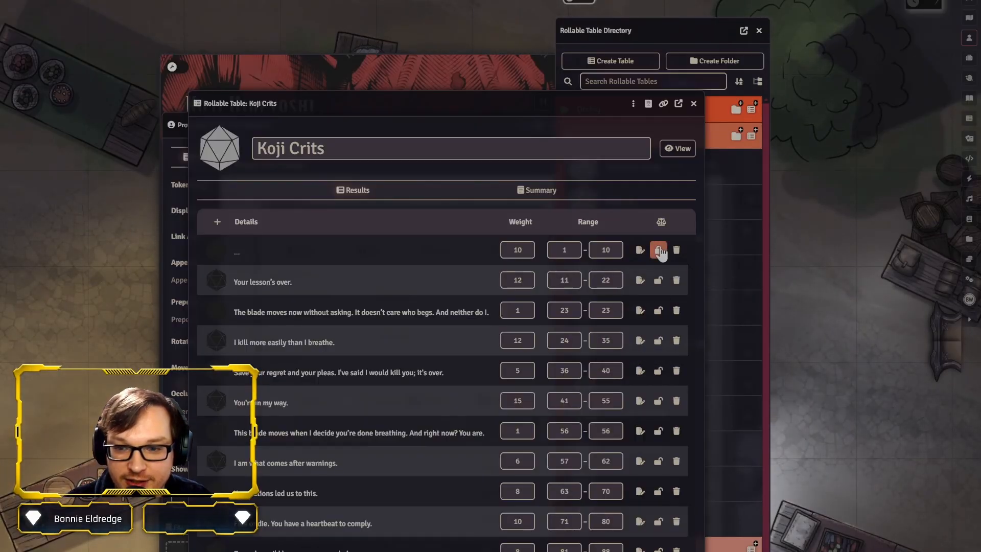
{"action": "left_click", "coordinate": [658, 251]}
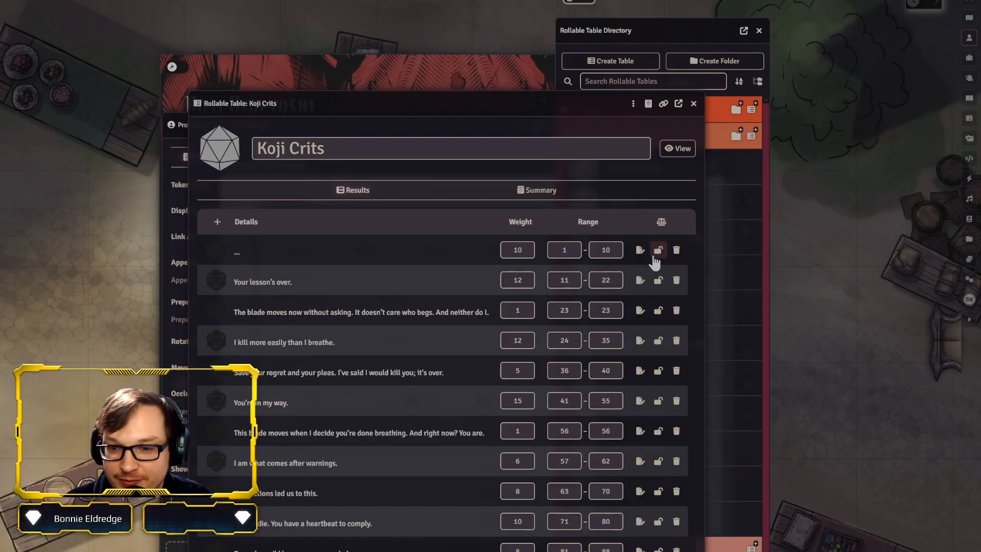
{"action": "left_click", "coordinate": [535, 194]}
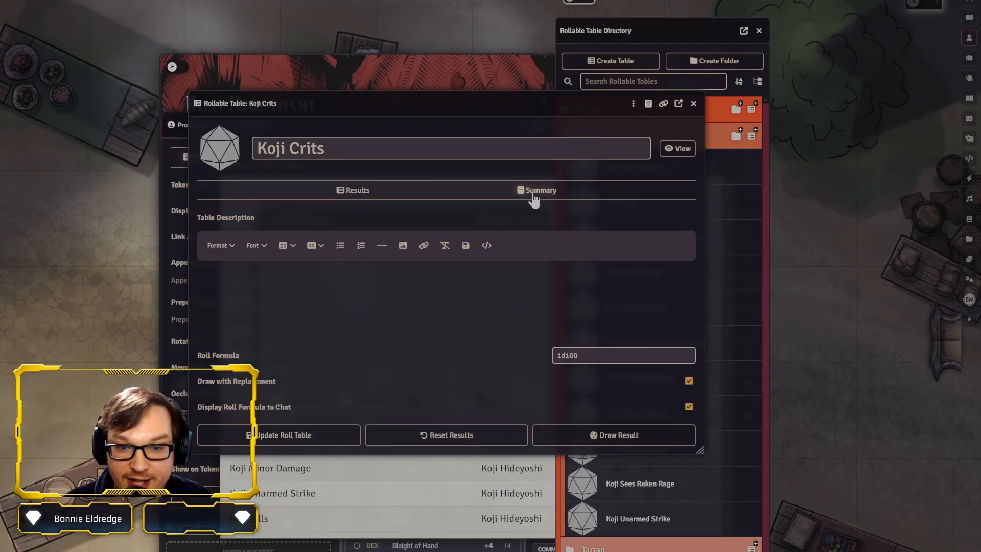
{"action": "left_click", "coordinate": [358, 189]}
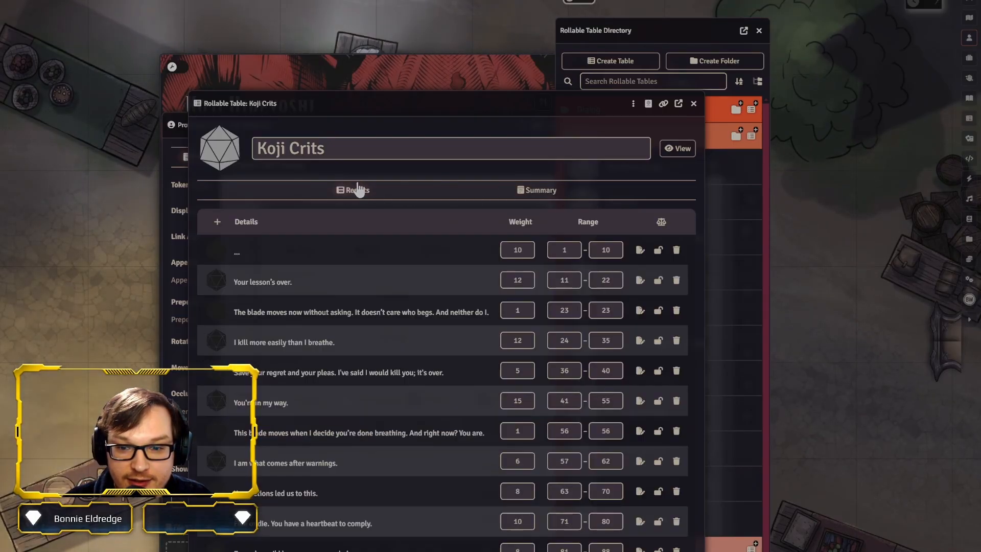
{"action": "left_click", "coordinate": [693, 103]}
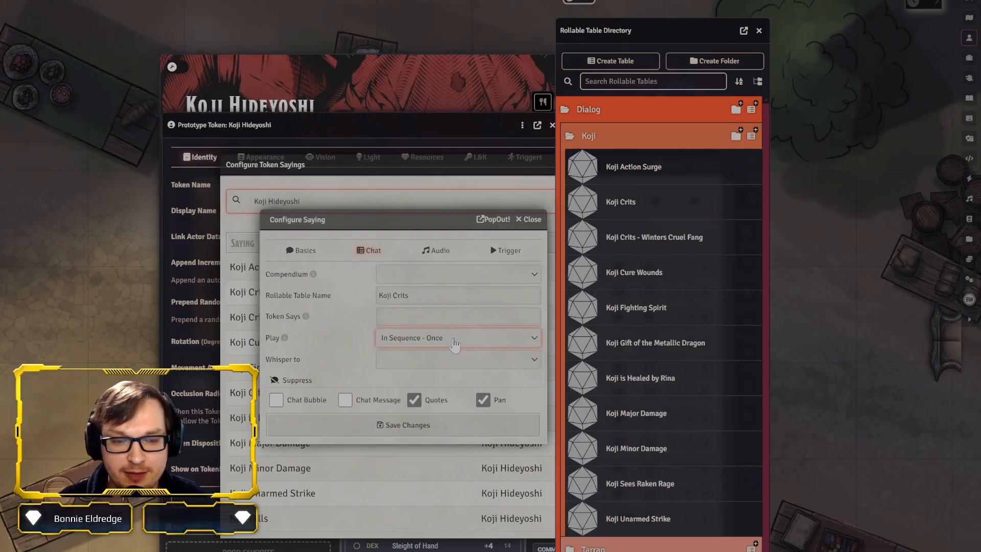
Set the Play mode of the Koji Crits saying to In Sequence - Looped
{"action": "left_click", "coordinate": [455, 401]}
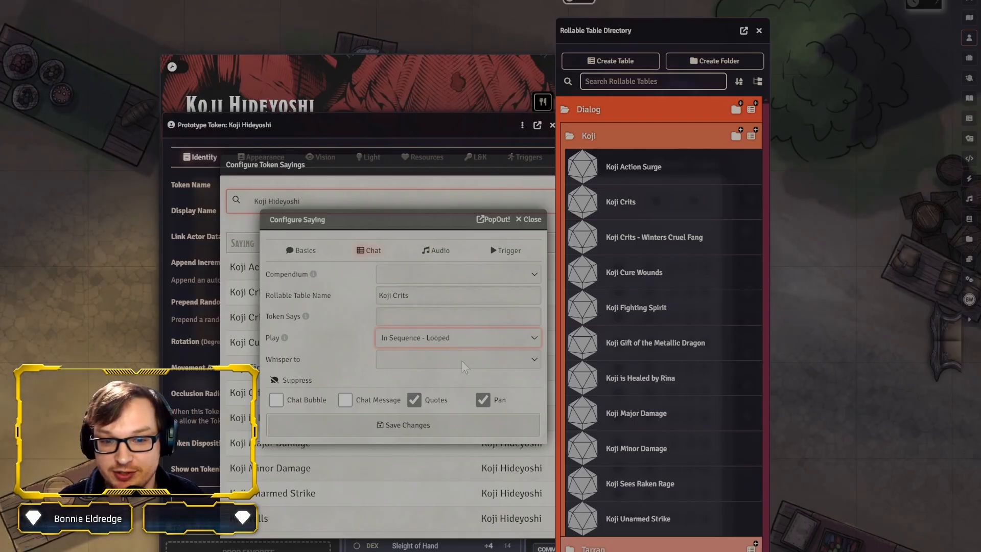
Return the Koji Crits saying's Play mode to Random, check its Whisper to setting, and close it without saving
{"action": "left_click", "coordinate": [457, 385]}
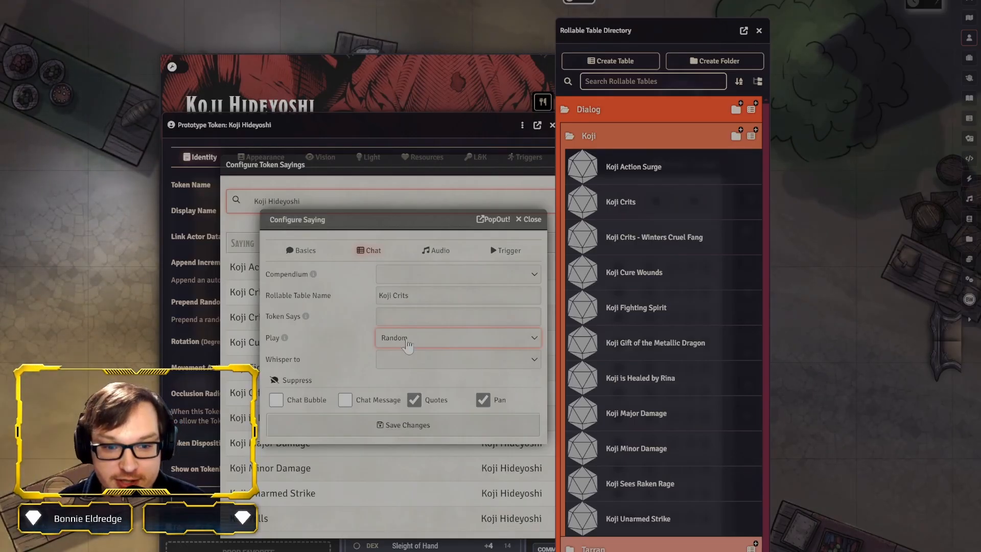
{"action": "left_click", "coordinate": [446, 366]}
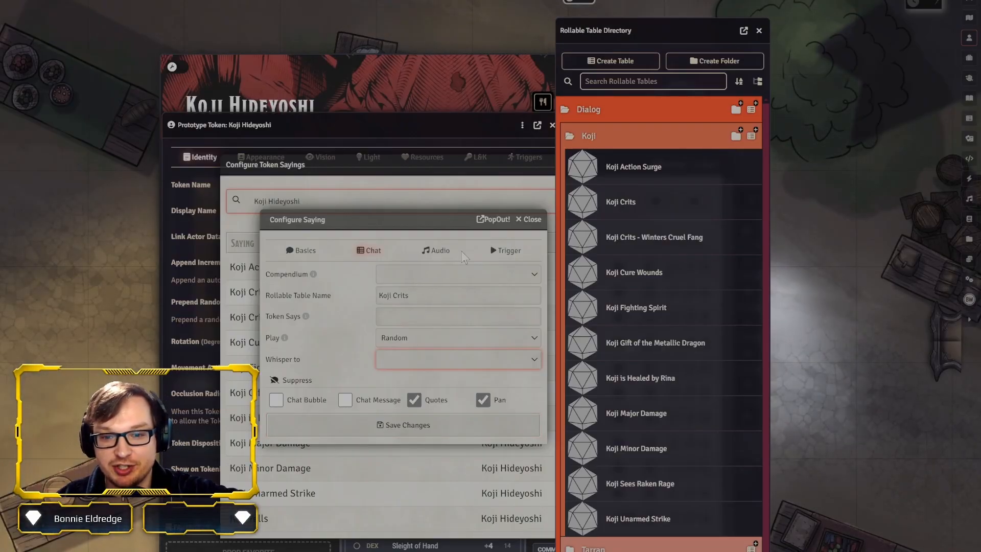
{"action": "left_click", "coordinate": [530, 219]}
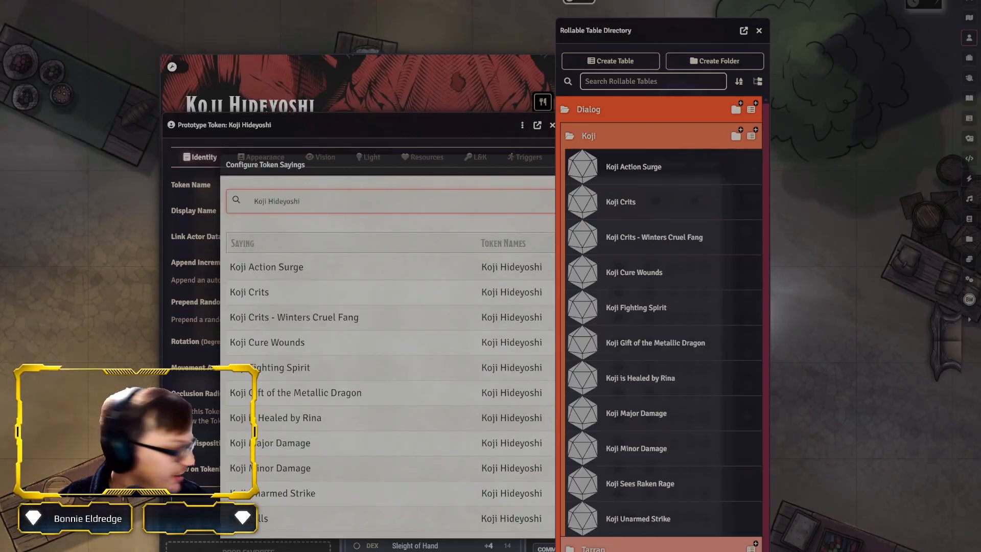
Reposition the token sayings list, open the Koji Yells saying for editing, and close the Rollable Table Directory
{"action": "left_click_drag", "start_coordinate": [344, 166], "coordinate": [434, 92]}
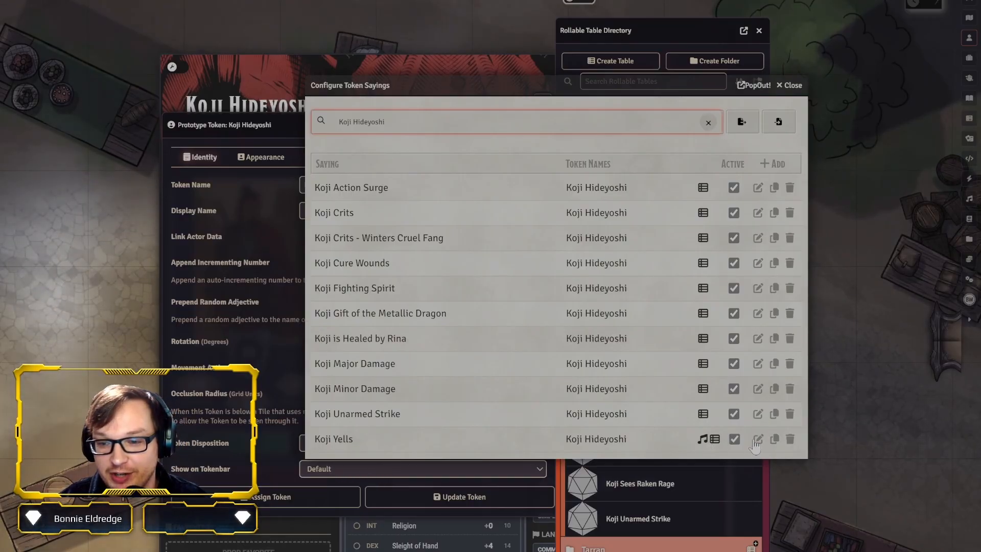
{"action": "left_click", "coordinate": [757, 441]}
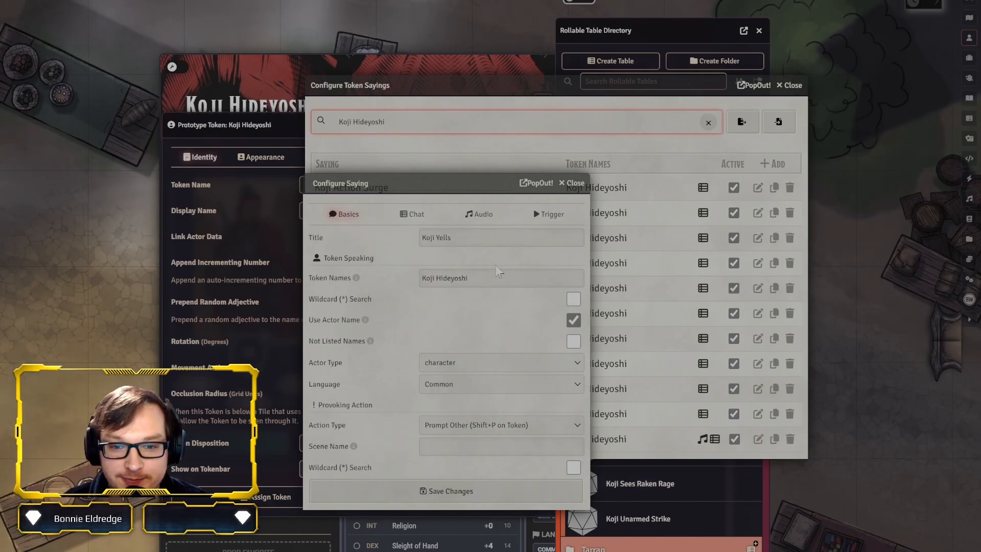
{"action": "left_click_drag", "start_coordinate": [485, 235], "coordinate": [417, 239]}
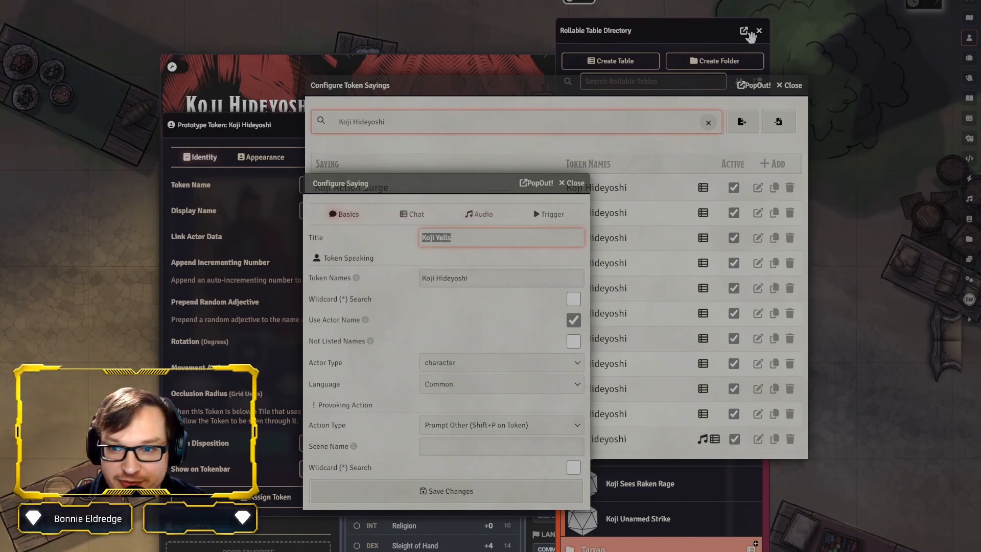
{"action": "left_click", "coordinate": [759, 31]}
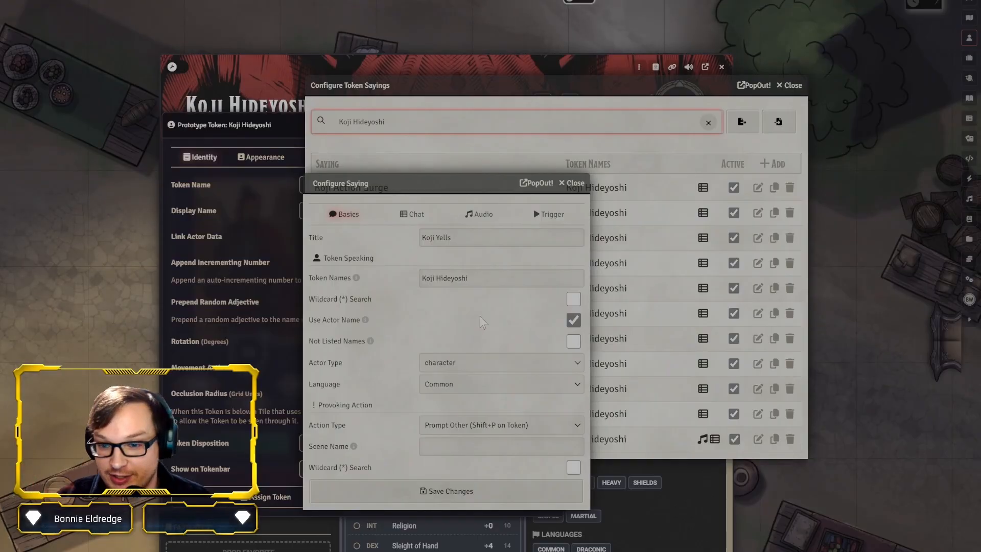
Examine the Koji Yells chat settings, including the Token Says text and the Chat Bubble and Chat Message suppress options
{"action": "left_click", "coordinate": [412, 214]}
{"action": "left_click_drag", "start_coordinate": [533, 232], "coordinate": [394, 256]}
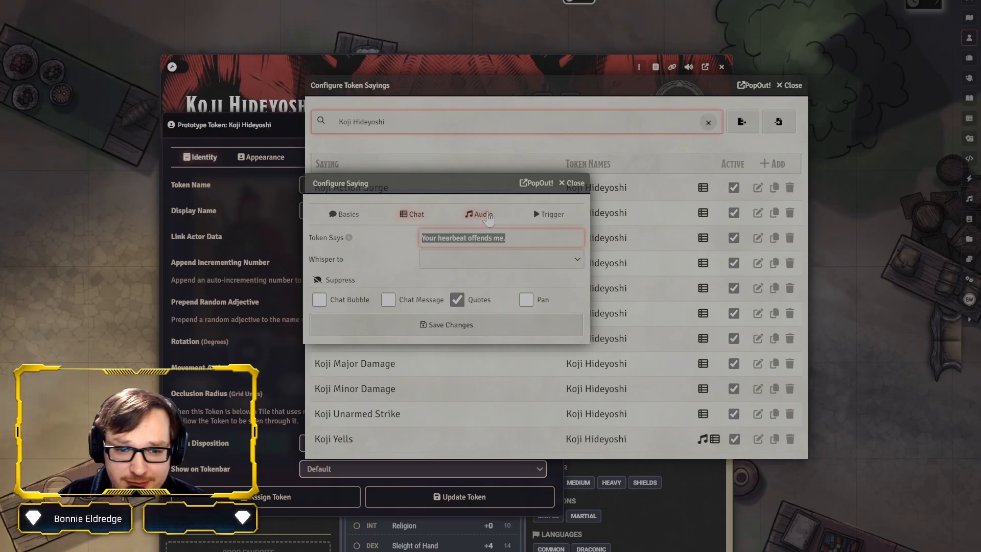
{"action": "left_click", "coordinate": [559, 305]}
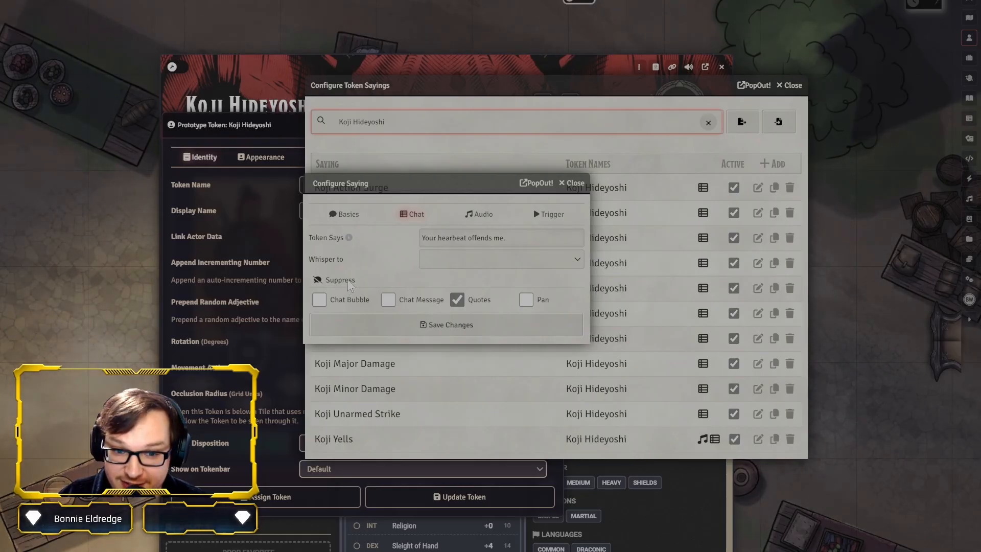
{"action": "left_click", "coordinate": [320, 301]}
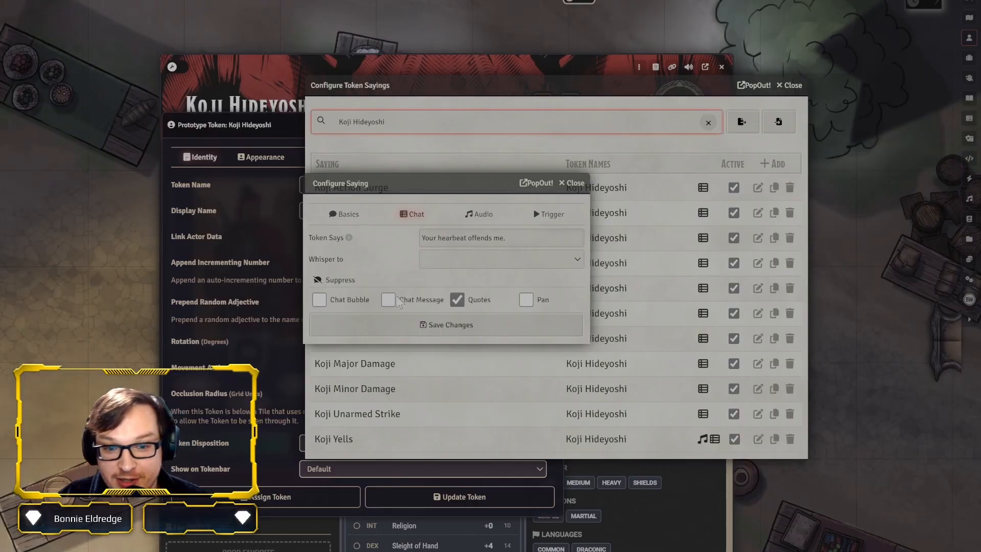
{"action": "left_click", "coordinate": [391, 303]}
{"action": "left_click", "coordinate": [392, 303]}
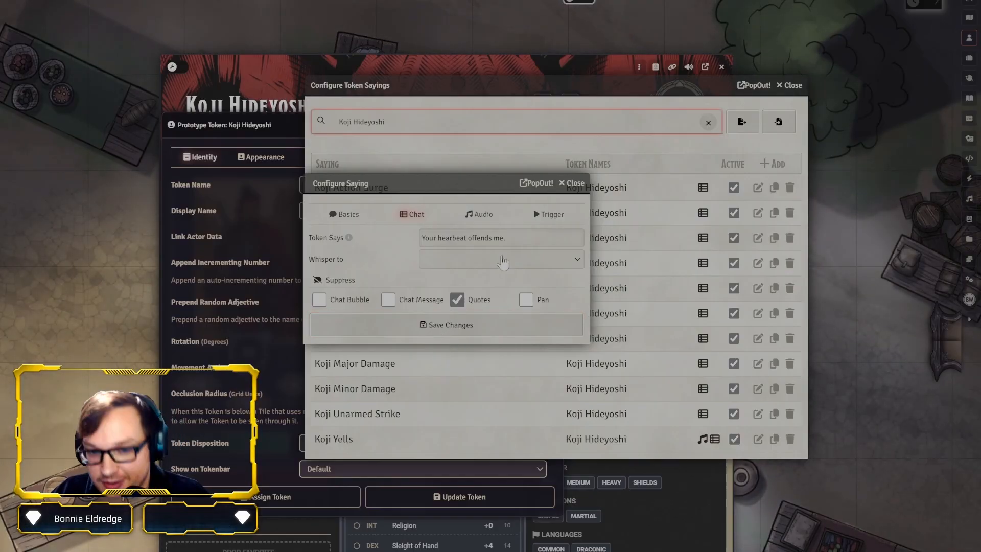
Examine the Koji Yells audio settings, including the Playlist Name, Compendium and Token Says sound file
{"action": "left_click", "coordinate": [469, 217]}
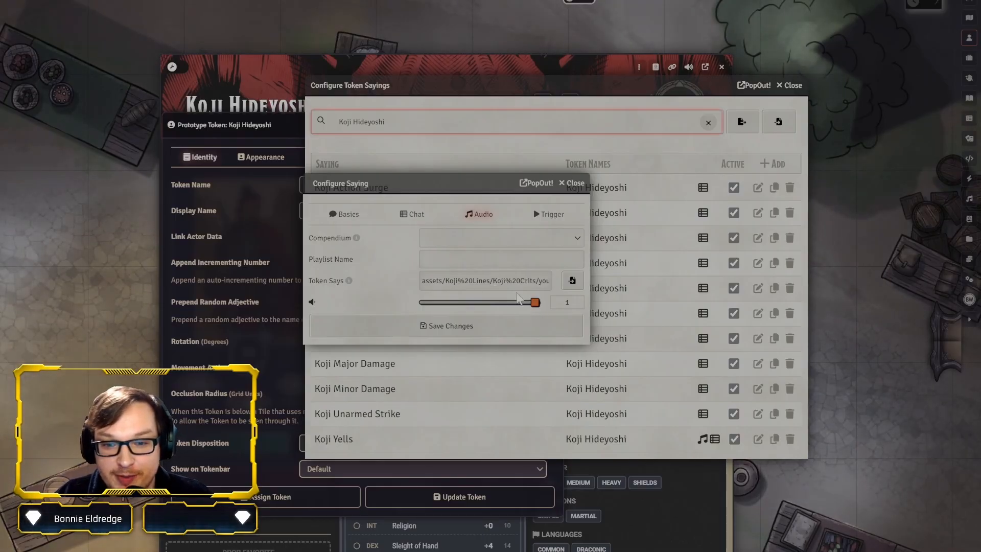
{"action": "left_click", "coordinate": [455, 264]}
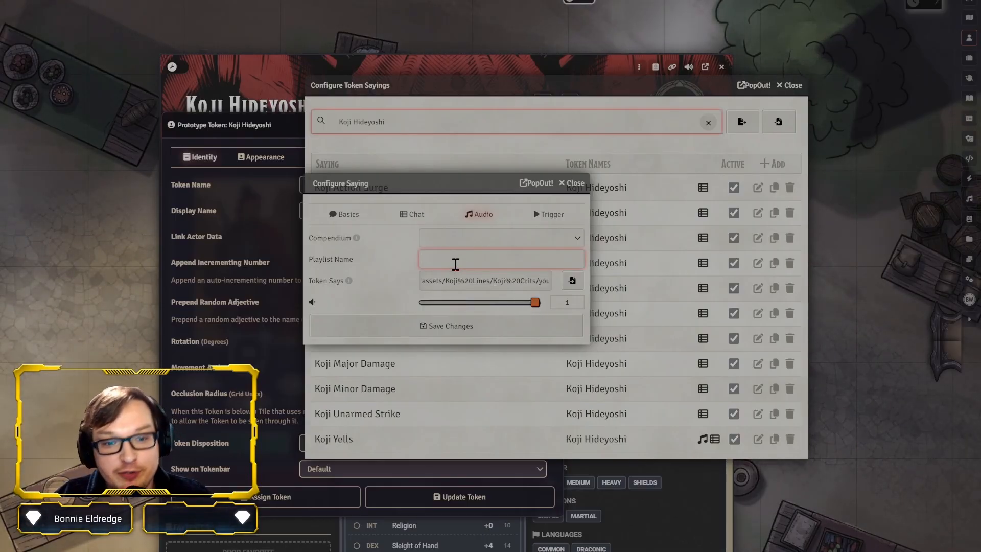
{"action": "left_click", "coordinate": [477, 240]}
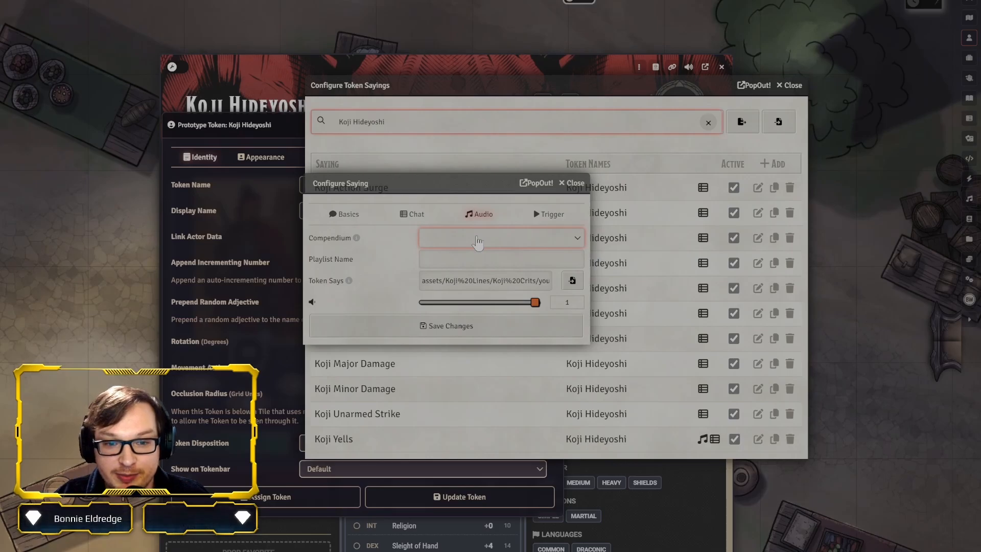
Try Stunned as the activation condition for the Koji Yells trigger, clear it, and check the wildcard search option
{"action": "left_click", "coordinate": [544, 214]}
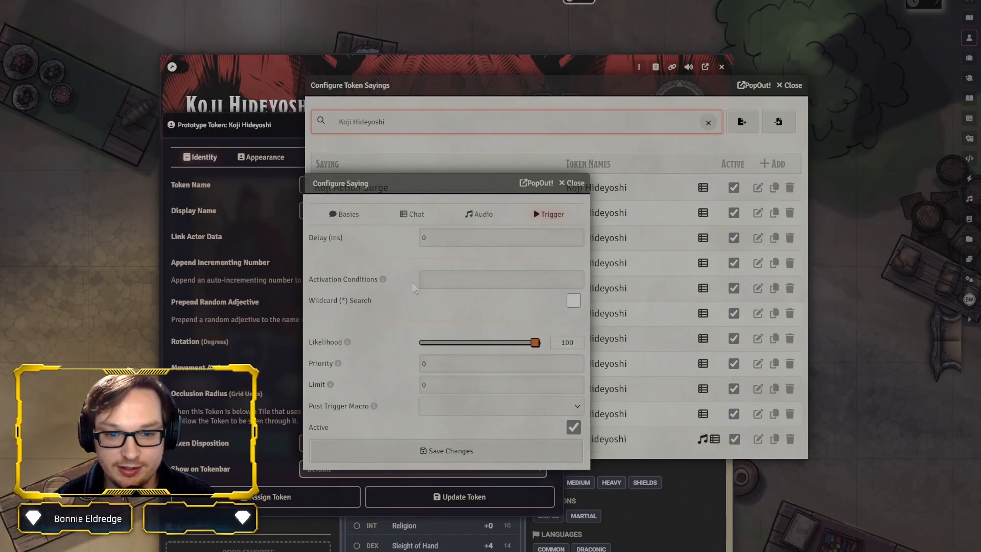
{"action": "left_click", "coordinate": [445, 280]}
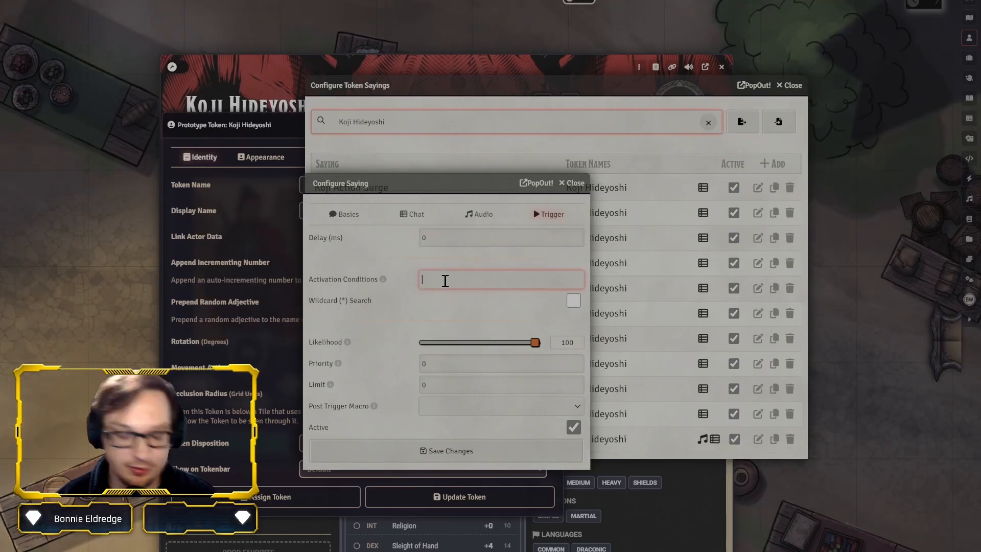
{"action": "type", "text": "u"}
{"action": "key", "text": "BackSpace"}
{"action": "key", "text": "BackSpace"}
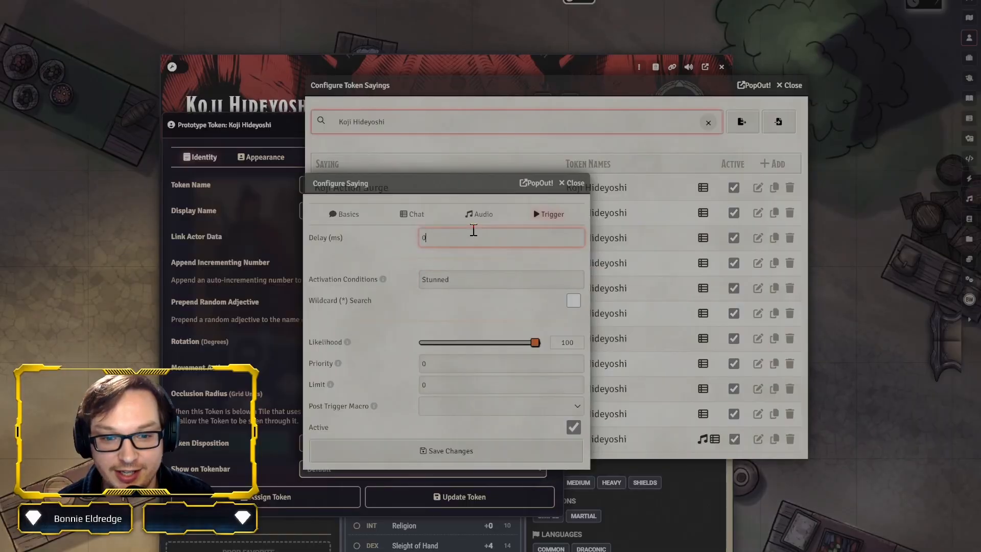
{"action": "key", "text": "Tab"}
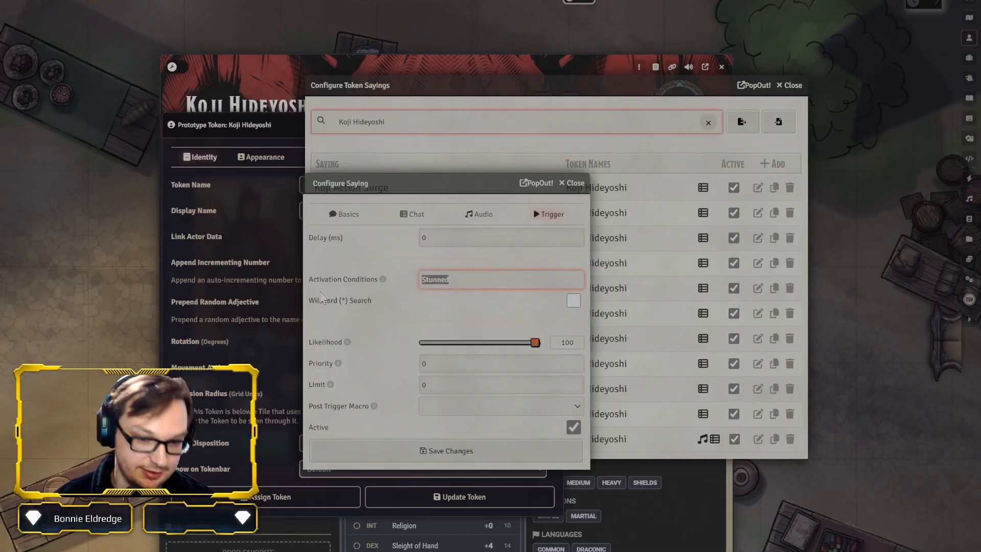
{"action": "left_click", "coordinate": [573, 297]}
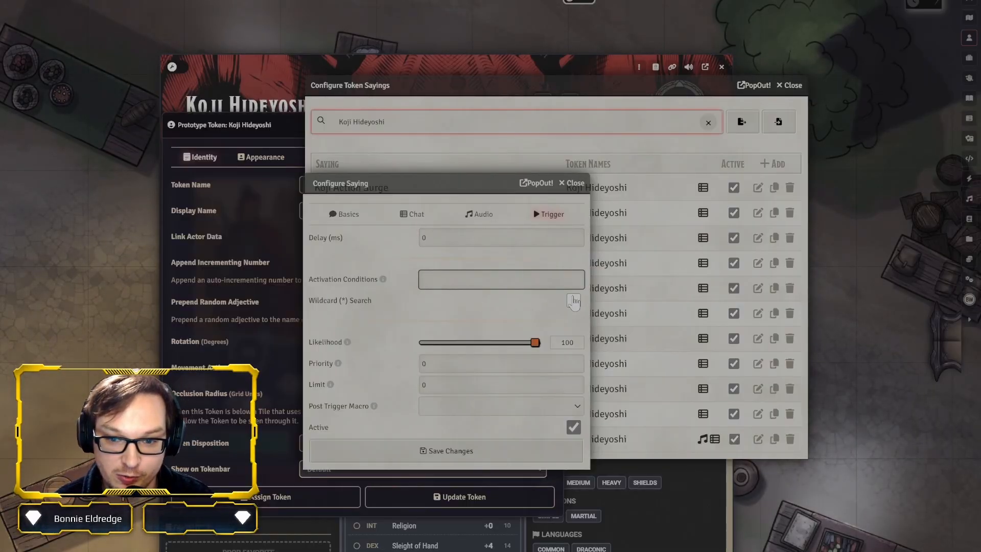
{"action": "left_click", "coordinate": [574, 301]}
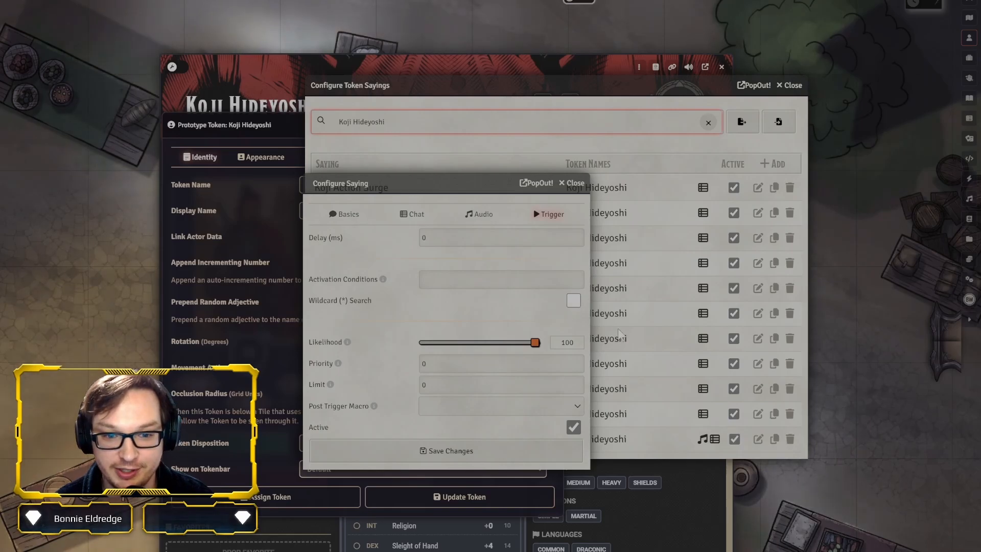
Review the Koji Yells trigger's Likelihood and Priority, and try a Limit of 10 before restoring it to 0
{"action": "mouse_move", "coordinate": [535, 343]}
{"action": "left_mouse_down"}
{"action": "mouse_move", "coordinate": [454, 345]}
{"action": "mouse_move", "coordinate": [552, 344]}
{"action": "left_mouse_up"}
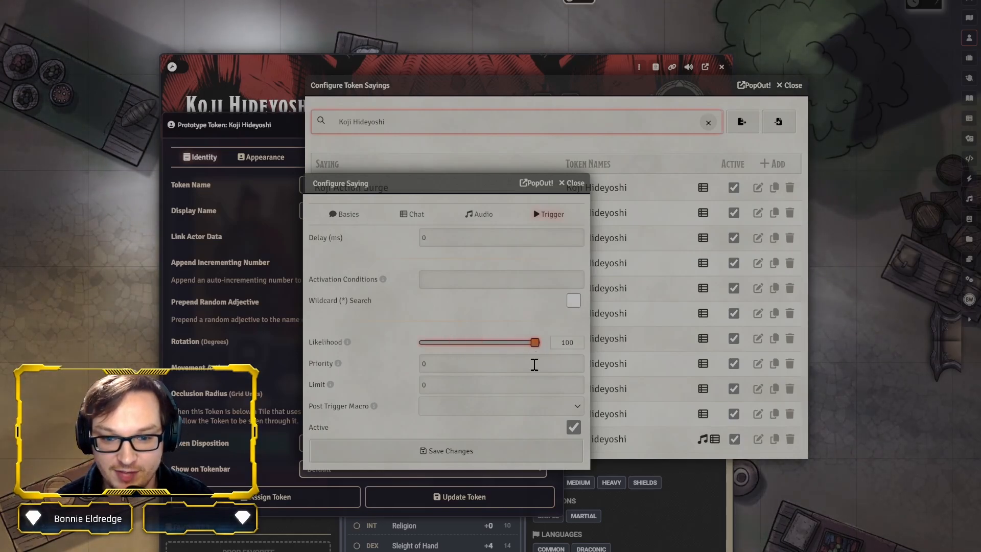
{"action": "left_click", "coordinate": [445, 363]}
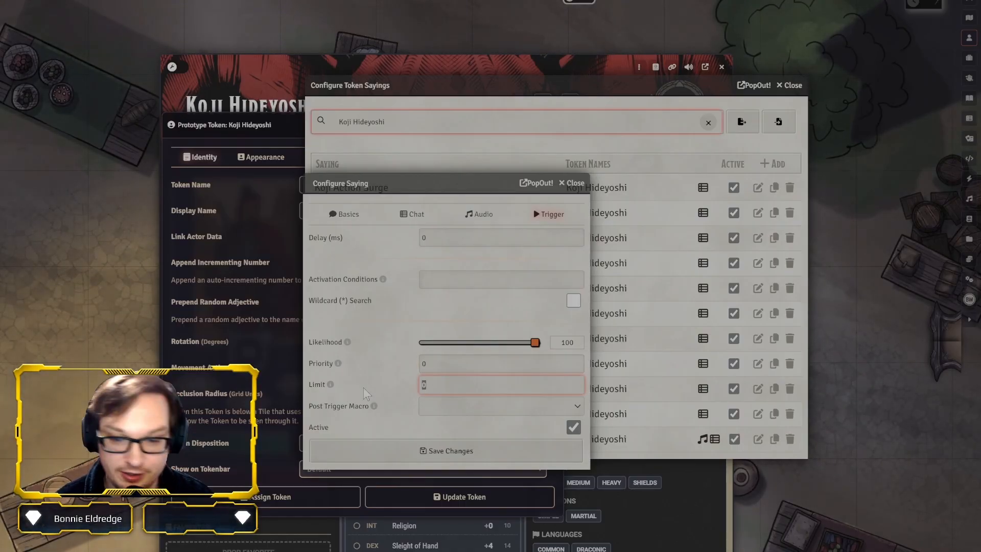
{"action": "type", "text": "10"}
{"action": "key", "text": "BackSpace"}
{"action": "key", "text": "BackSpace"}
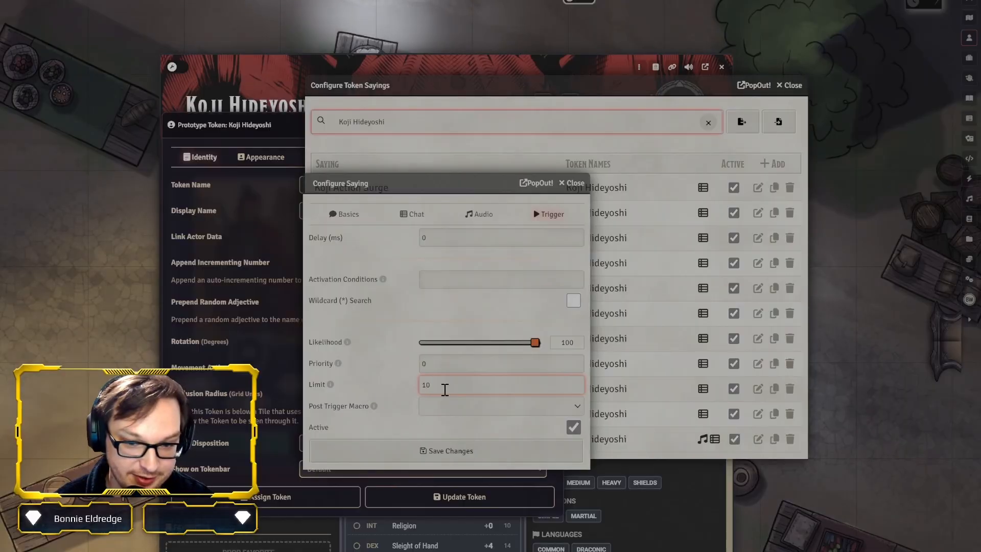
{"action": "type", "text": "0"}
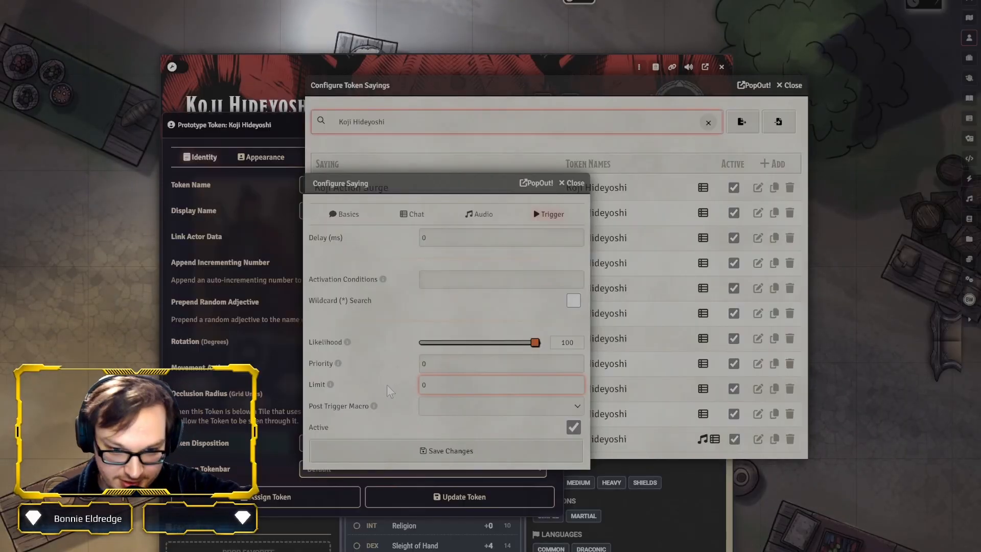
{"action": "left_click", "coordinate": [386, 385]}
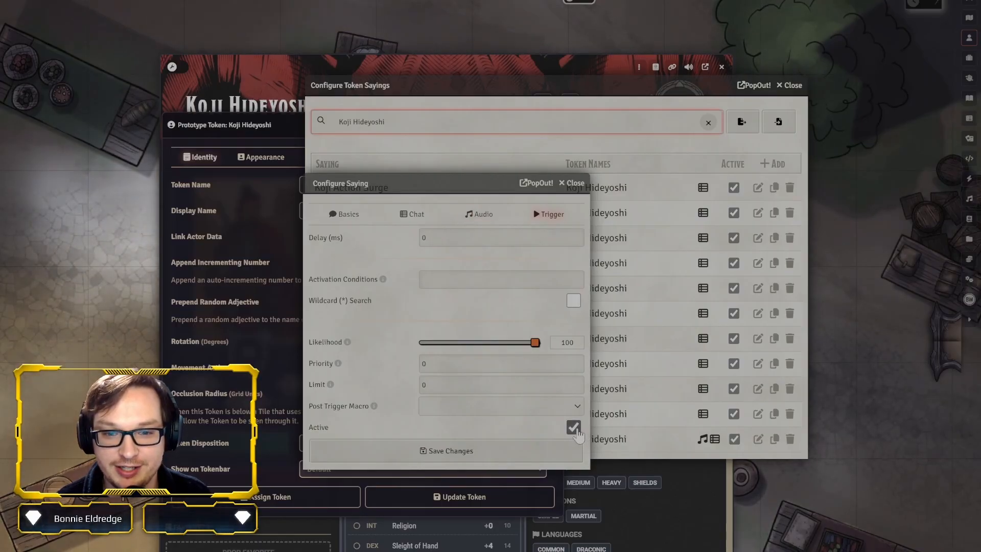
Review the basic settings of Koji Yells, and close the saying, the sayings list and the character windows
{"action": "left_click", "coordinate": [347, 217]}
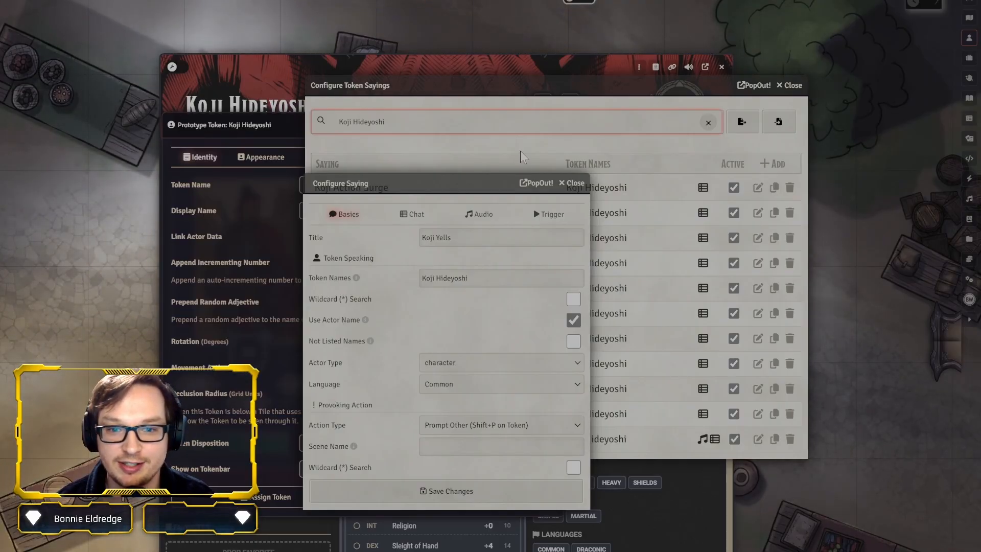
{"action": "left_click", "coordinate": [573, 183]}
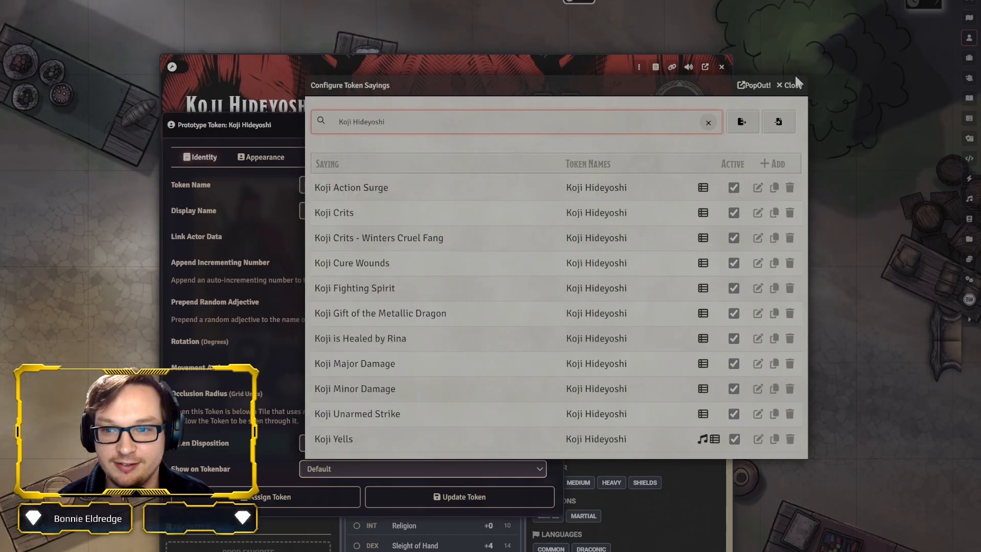
{"action": "left_click", "coordinate": [792, 85]}
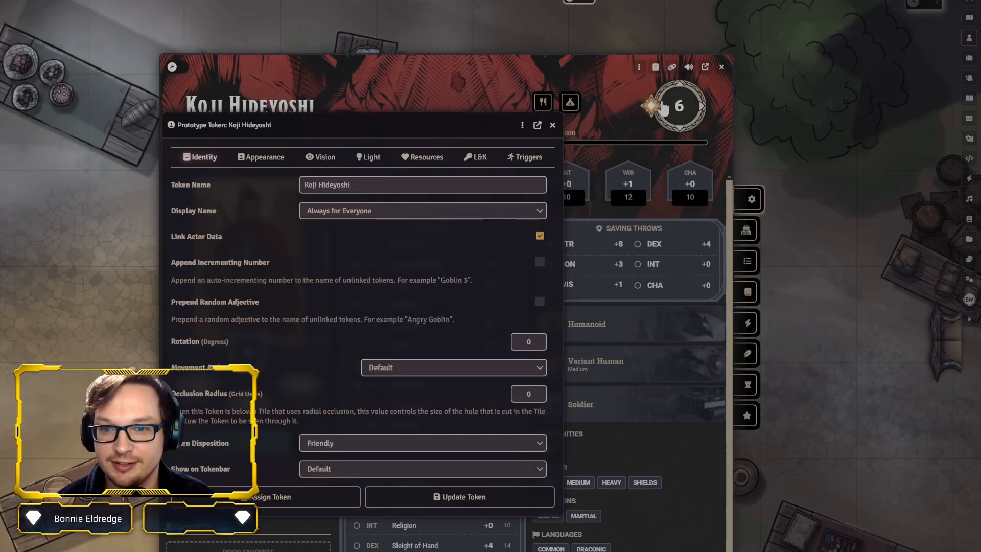
{"action": "key", "text": "Escape"}
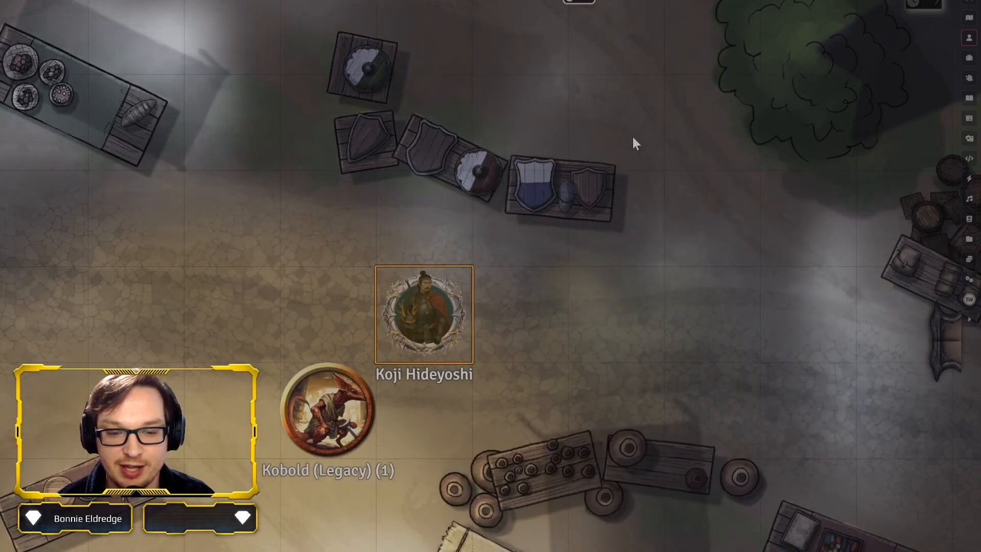
Target the Kobold (Legacy) (1) token, select the Koji Hideyoshi token, and view his Moon-Touched Sword, Longsword details
{"action": "key", "text": "t"}
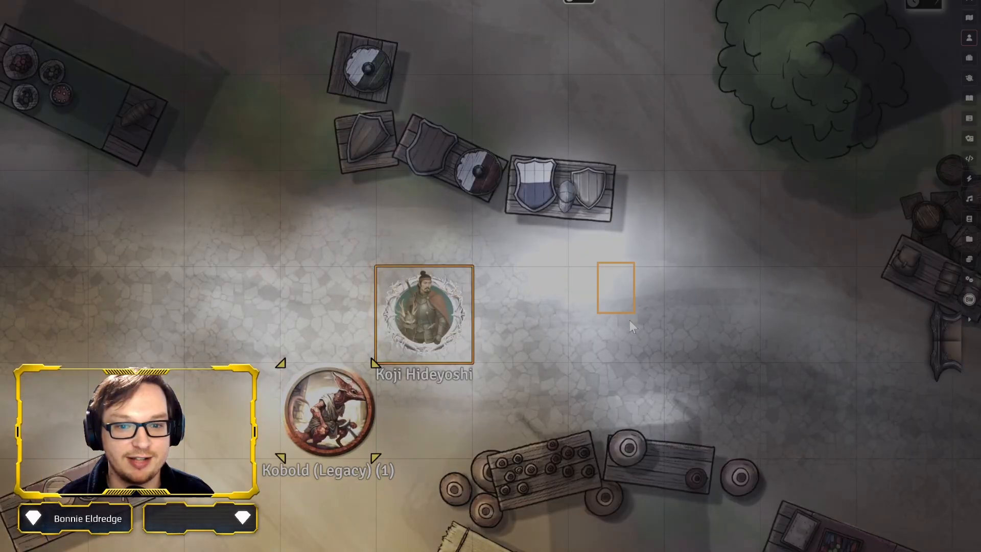
{"action": "left_click", "coordinate": [425, 313]}
{"action": "mouse_move", "coordinate": [50, 251]}
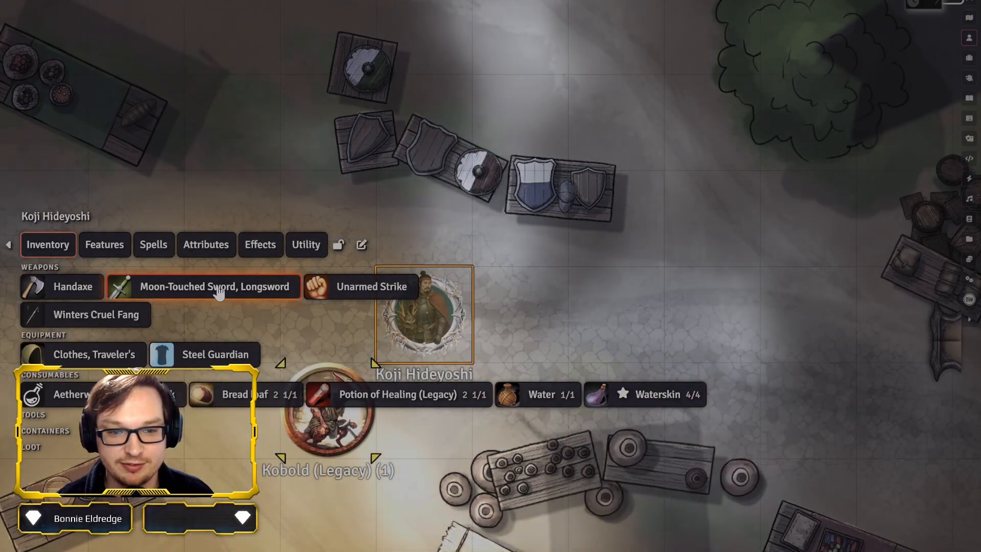
{"action": "mouse_move", "coordinate": [218, 292]}
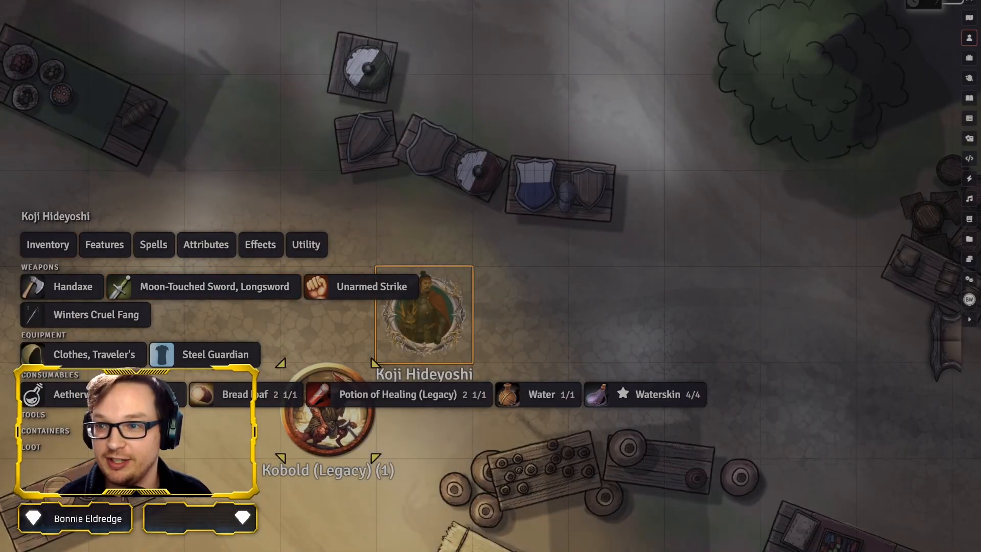
Open the chat log as a separate window above the tokens, and use Koji's Moon-Touched Sword, Longsword with the One-Handed option
{"action": "right_click", "coordinate": [969, 1]}
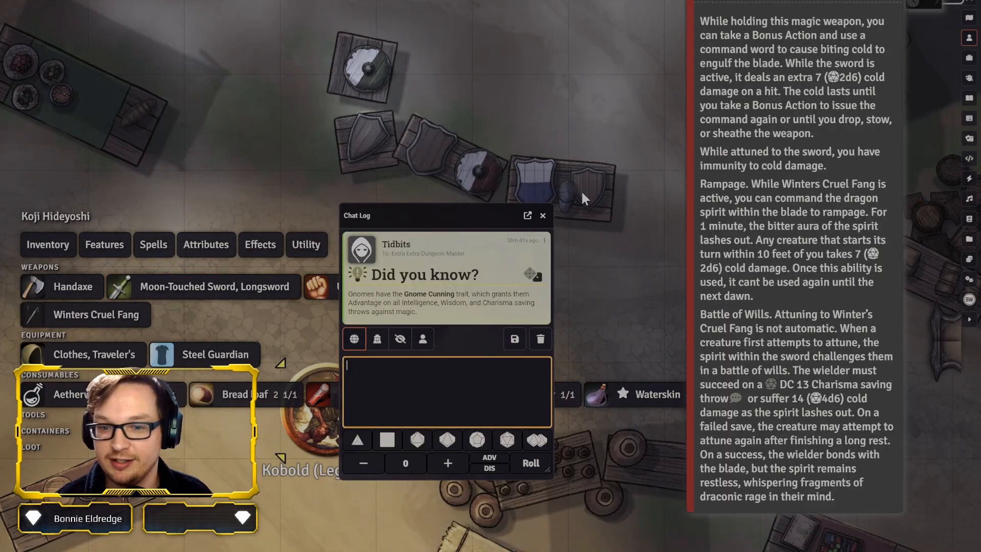
{"action": "left_click_drag", "start_coordinate": [465, 217], "coordinate": [508, 19]}
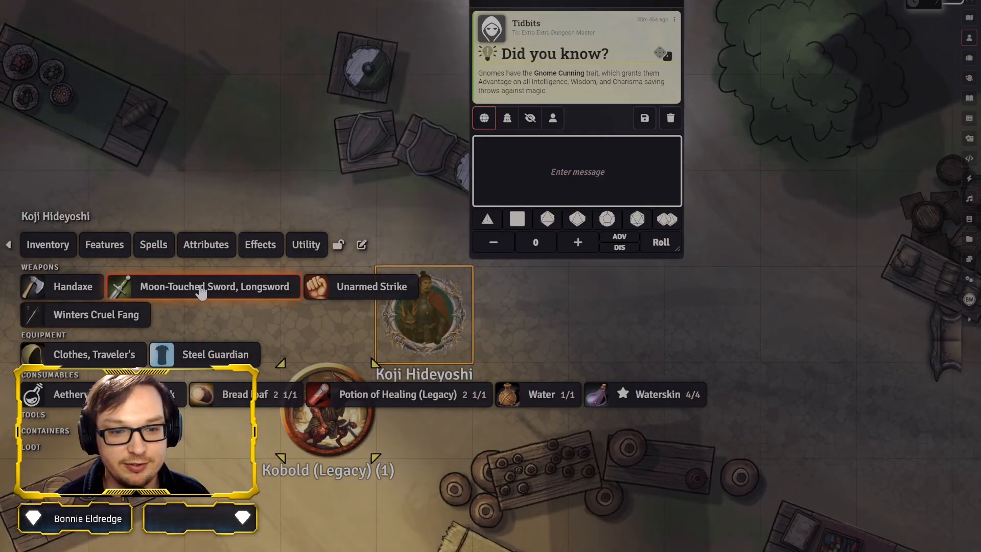
{"action": "mouse_move", "coordinate": [260, 294]}
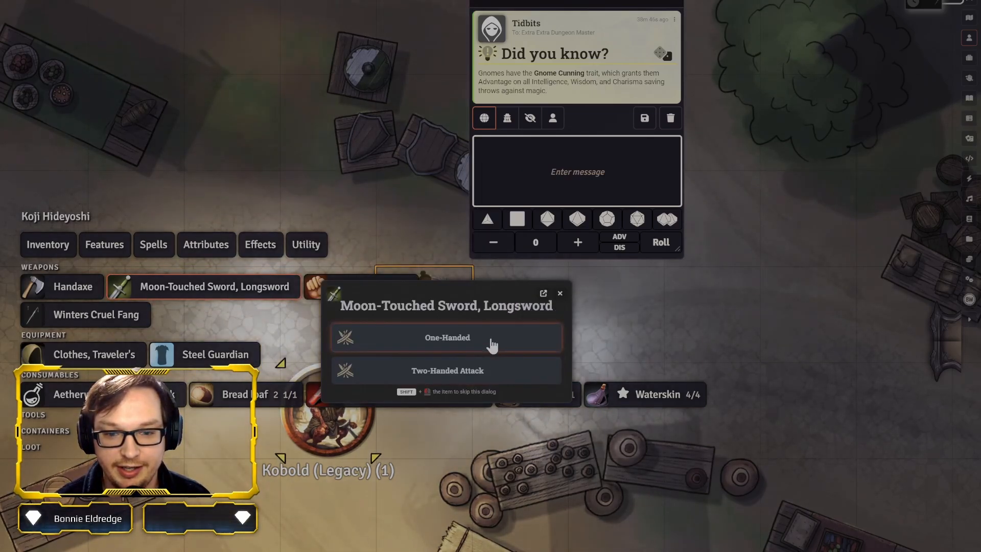
{"action": "left_click", "coordinate": [492, 346]}
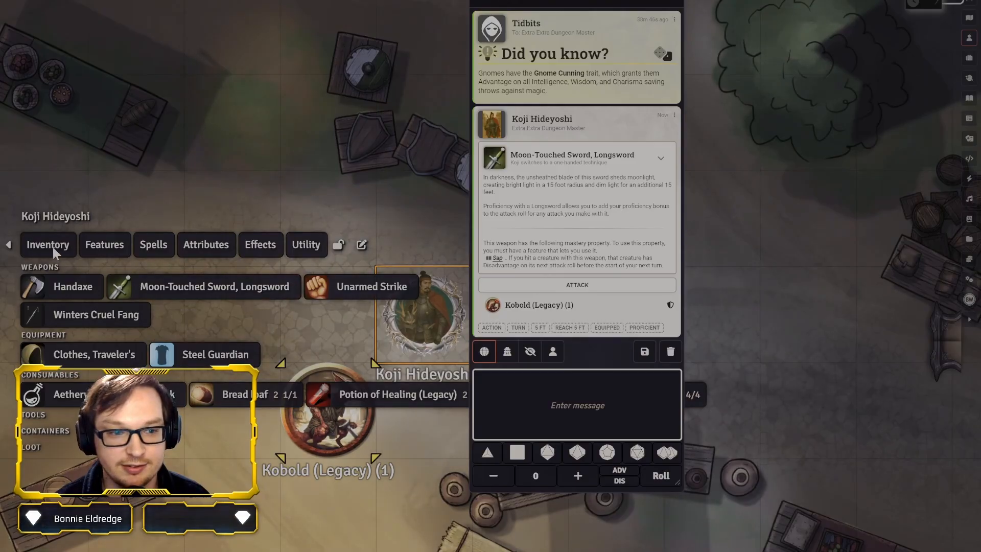
Collapse the inventory and roll the longsword attack on Kobold (Legacy) (1), declining Heroic Inspiration for the attack and damage rolls
{"action": "left_click", "coordinate": [55, 247]}
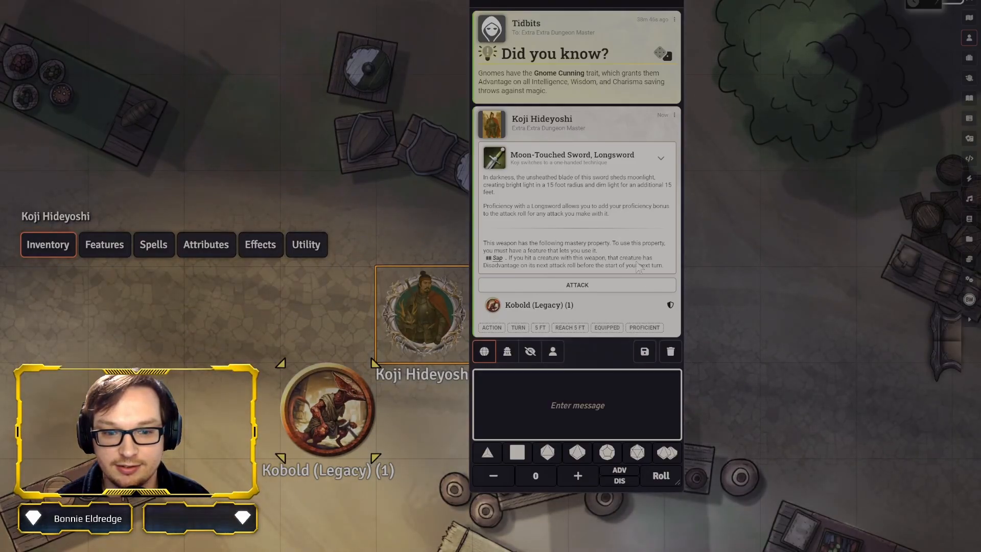
{"action": "left_click", "coordinate": [617, 287]}
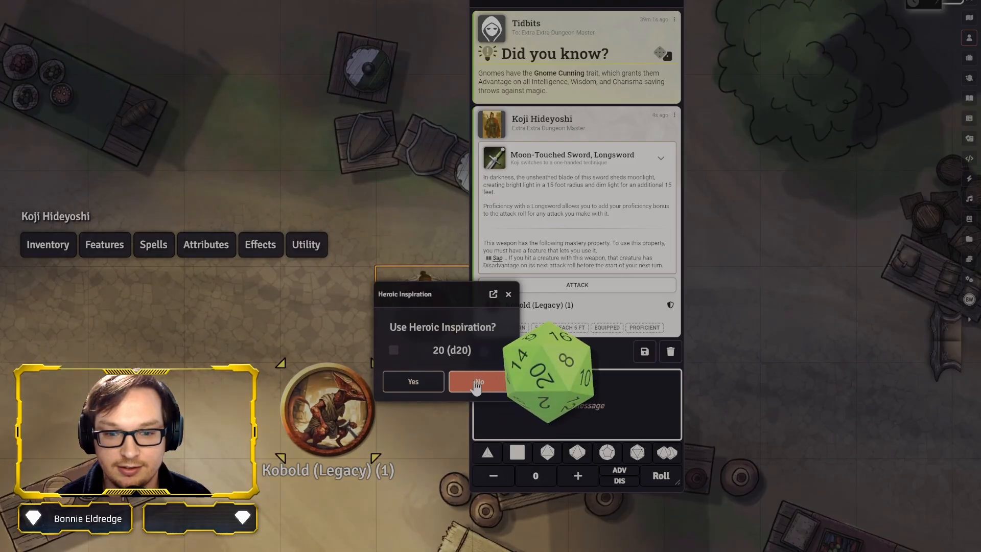
{"action": "left_click", "coordinate": [476, 385]}
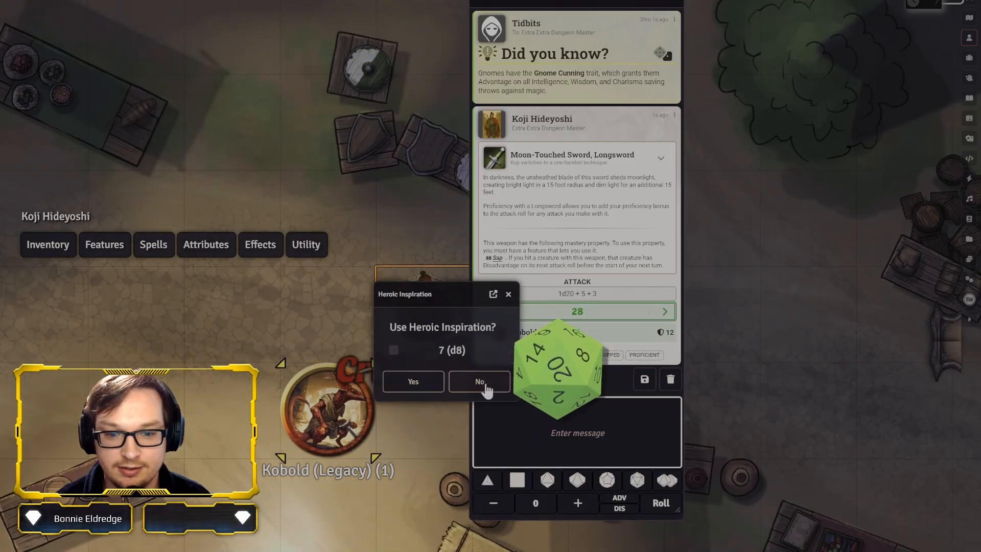
{"action": "left_click", "coordinate": [485, 384]}
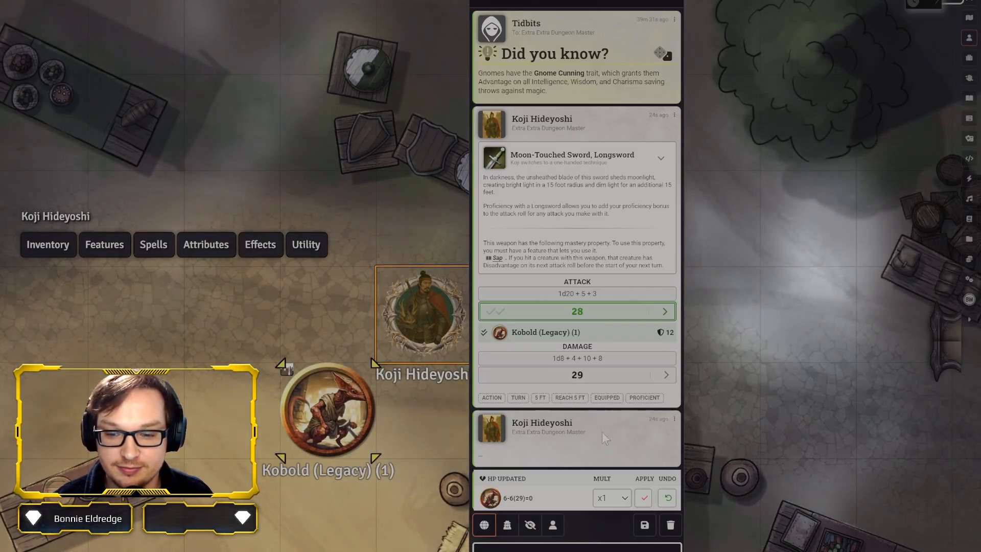
Post "Your hearbeat offends me." to the chat as Koji Hideyoshi
{"action": "right_click", "coordinate": [603, 432]}
{"action": "left_click", "coordinate": [603, 433]}
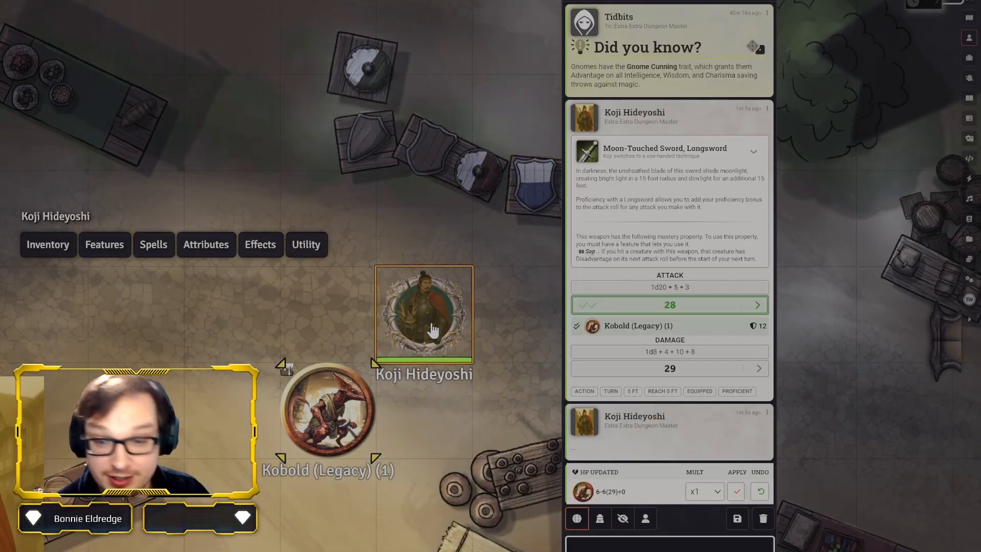
{"action": "key", "text": "Return"}
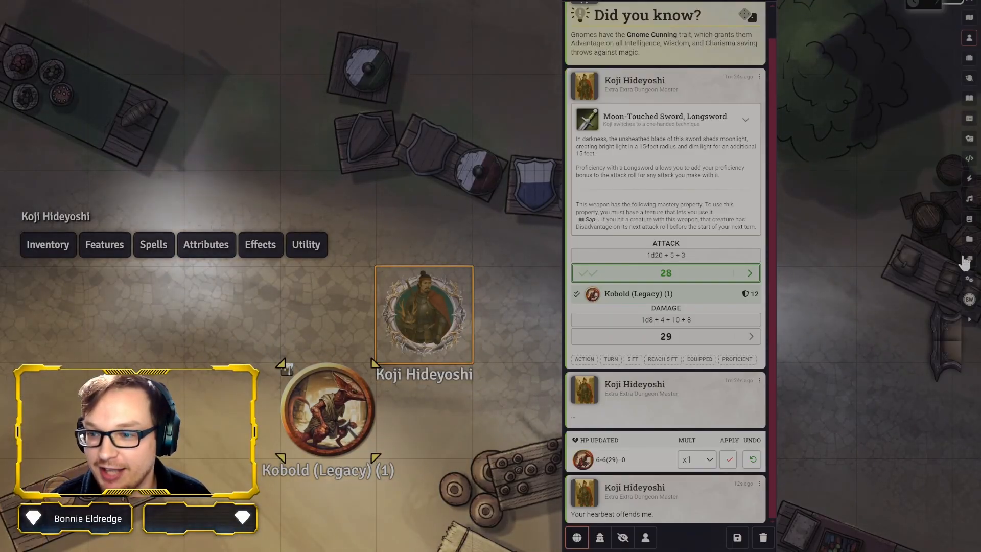
Open the Token Says page of the game settings and move the settings window so more of it shows
{"action": "left_click", "coordinate": [968, 280]}
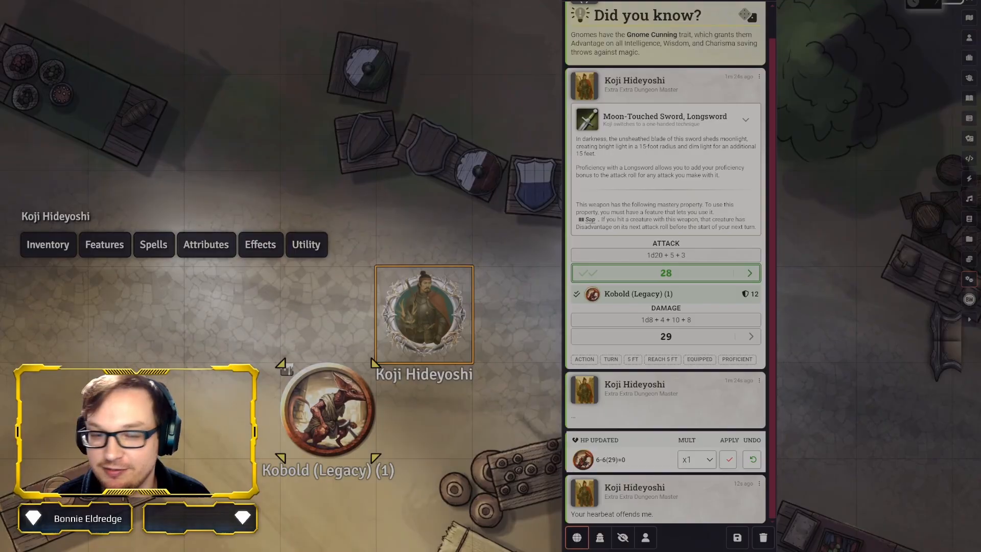
{"action": "scroll", "coordinate": [204, 392], "scroll_direction": "down", "scroll_amount": 10}
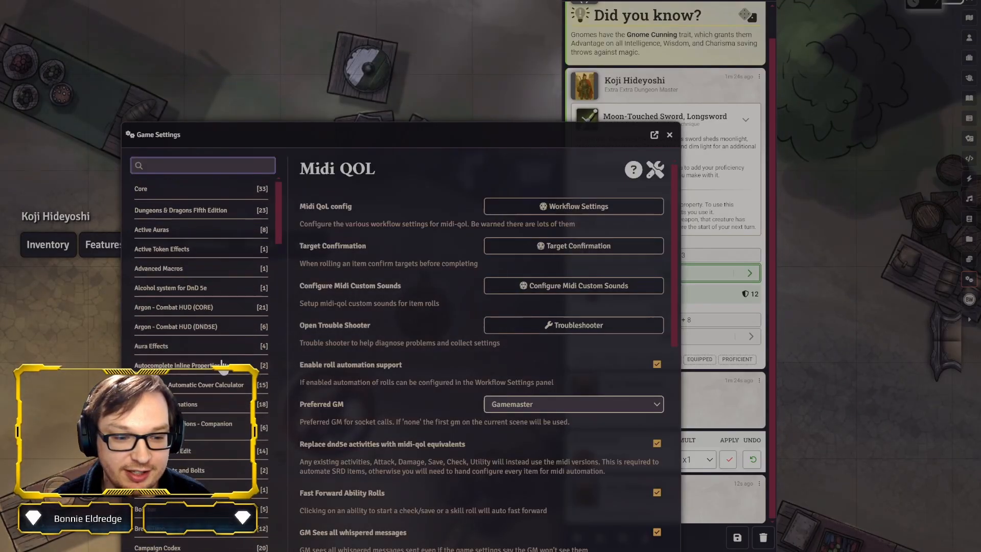
{"action": "scroll", "coordinate": [204, 393], "scroll_direction": "down", "scroll_amount": 15}
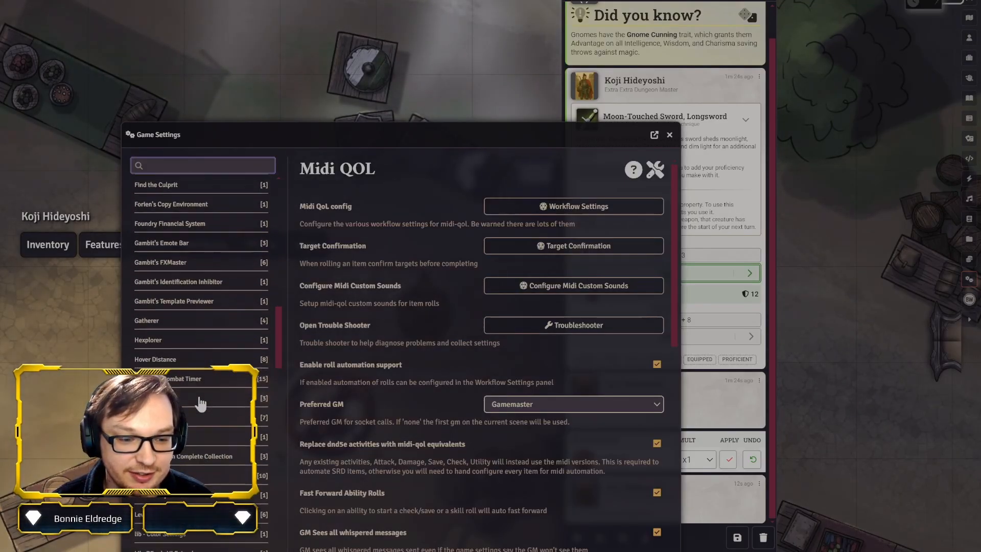
{"action": "scroll", "coordinate": [197, 397], "scroll_direction": "down", "scroll_amount": 5}
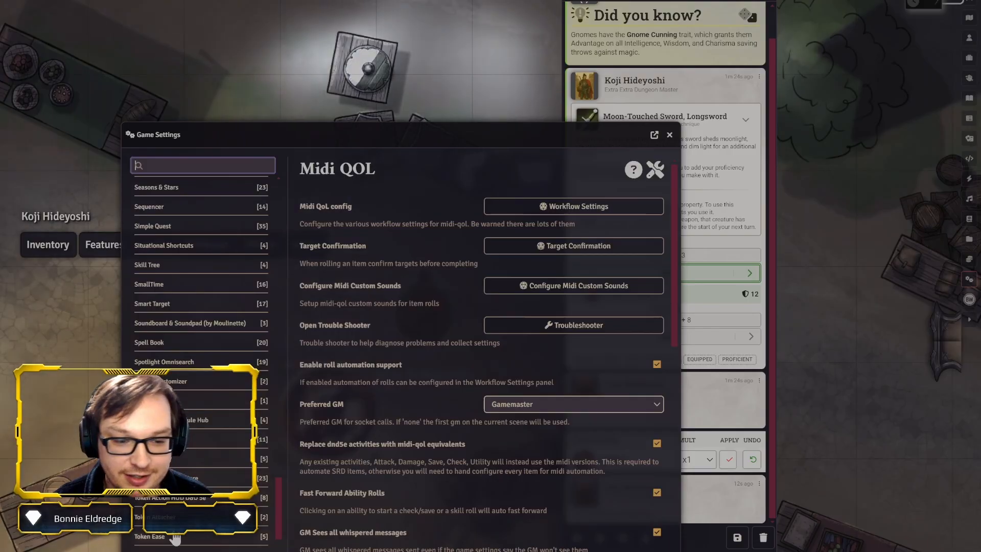
{"action": "left_click", "coordinate": [174, 469]}
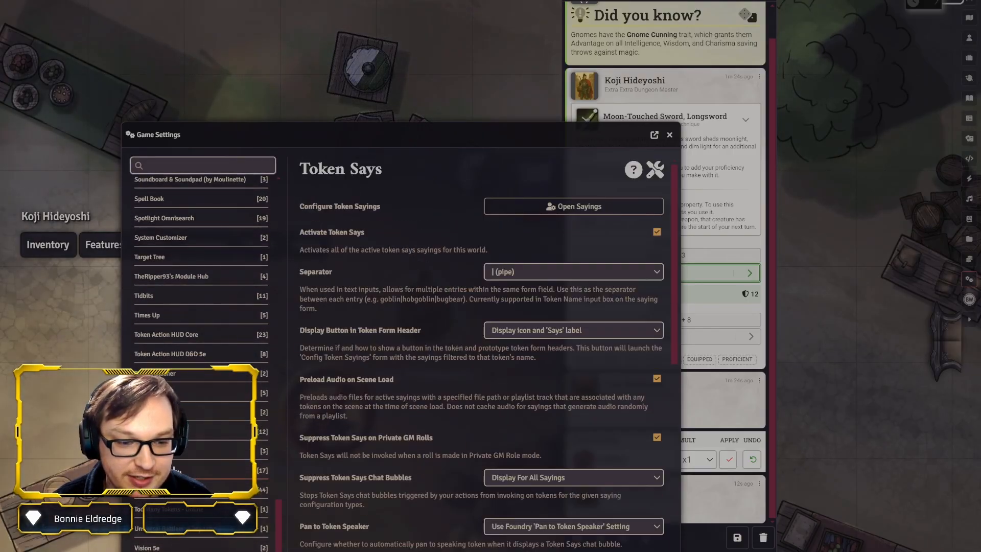
{"action": "left_click_drag", "start_coordinate": [517, 144], "coordinate": [513, 99]}
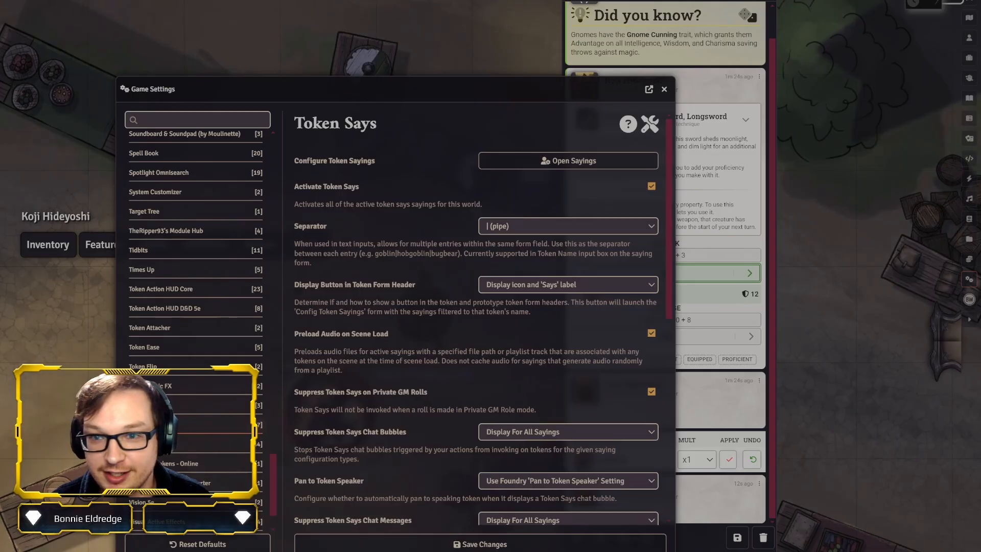
Open the token sayings list, search it for "thad" and "Koji" in turn, clear the search and close the list
{"action": "left_click", "coordinate": [550, 164]}
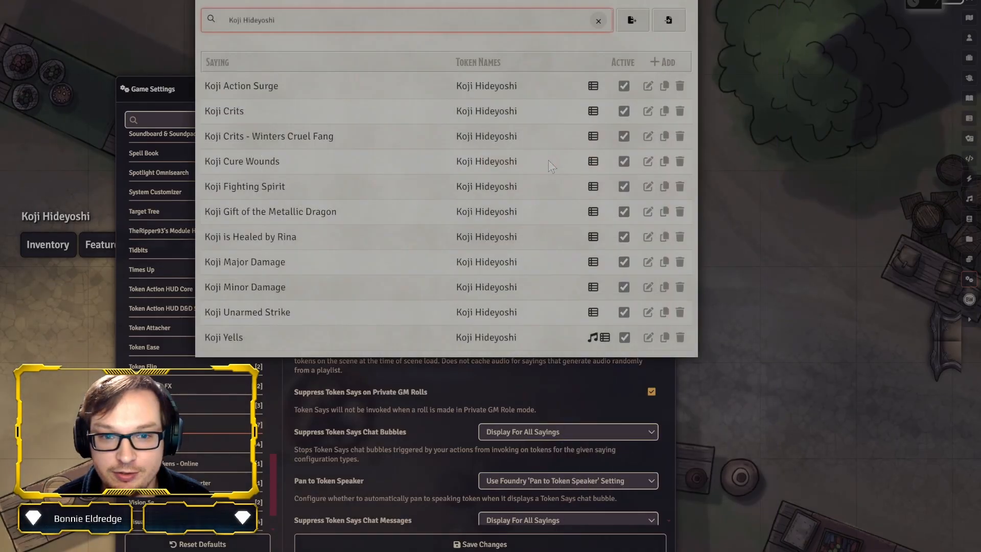
{"action": "left_click", "coordinate": [599, 23]}
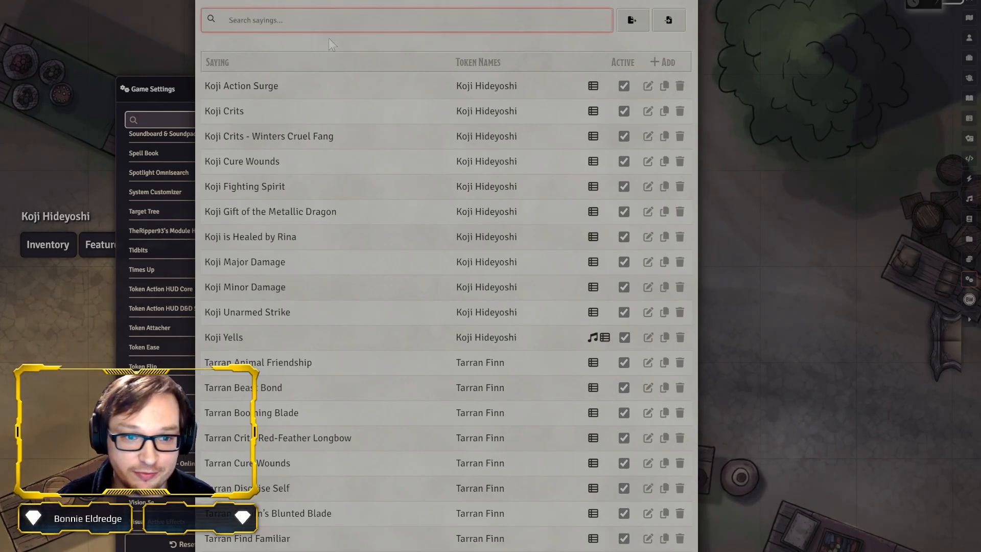
{"action": "type", "text": "thad"}
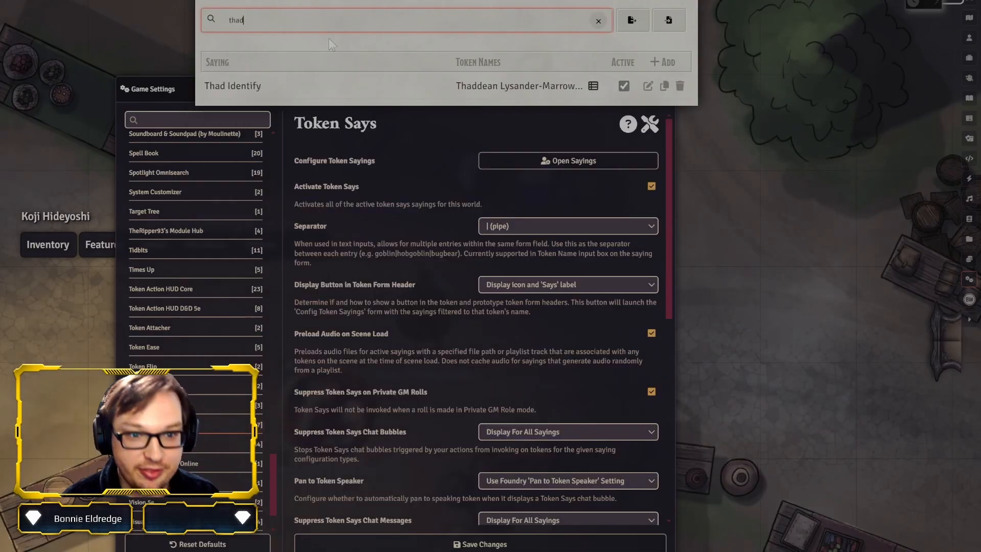
{"action": "key", "text": "BackSpace"}
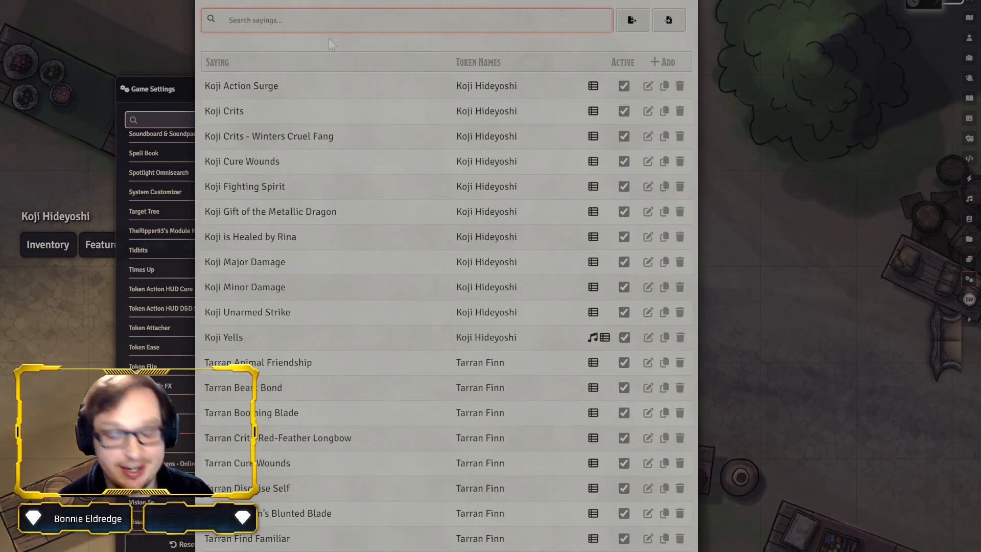
{"action": "type", "text": "Koji"}
{"action": "key", "text": "BackSpace"}
{"action": "key", "text": "BackSpace"}
{"action": "key", "text": "BackSpace"}
{"action": "key", "text": "BackSpace"}
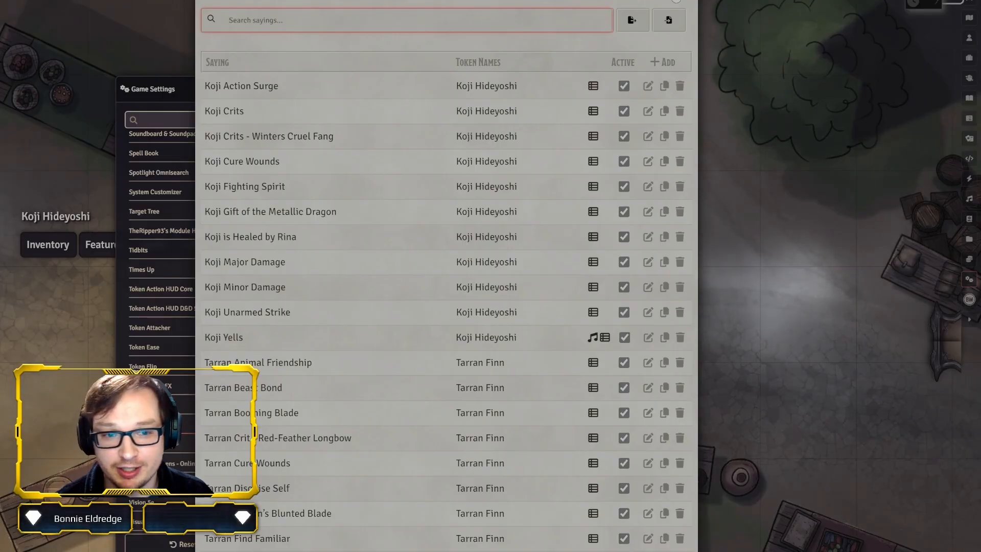
{"action": "left_click", "coordinate": [684, 0]}
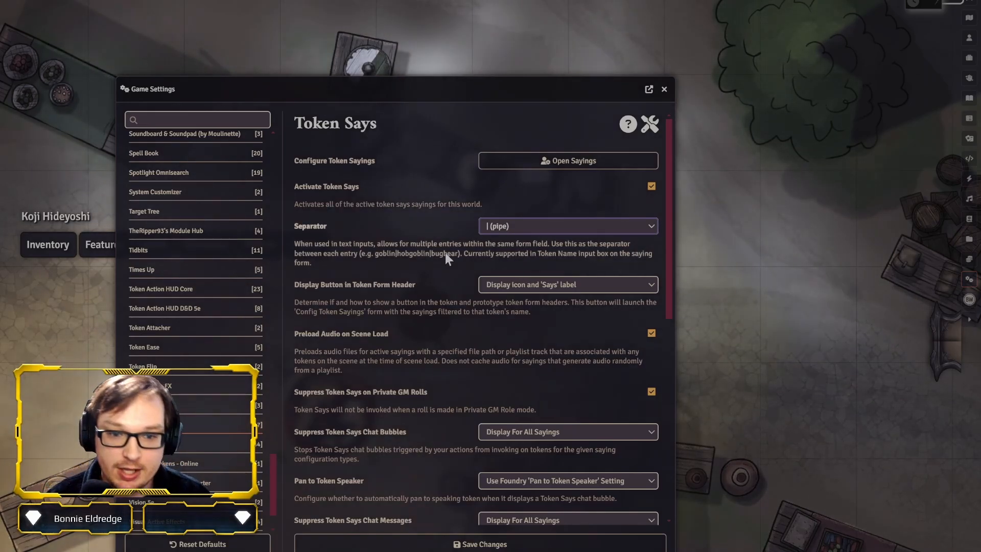
Review the Token Says settings down to the default compendiums, switching Search World's Rollable Tables First off and on again
{"action": "scroll", "coordinate": [449, 249], "scroll_direction": "down", "scroll_amount": 2}
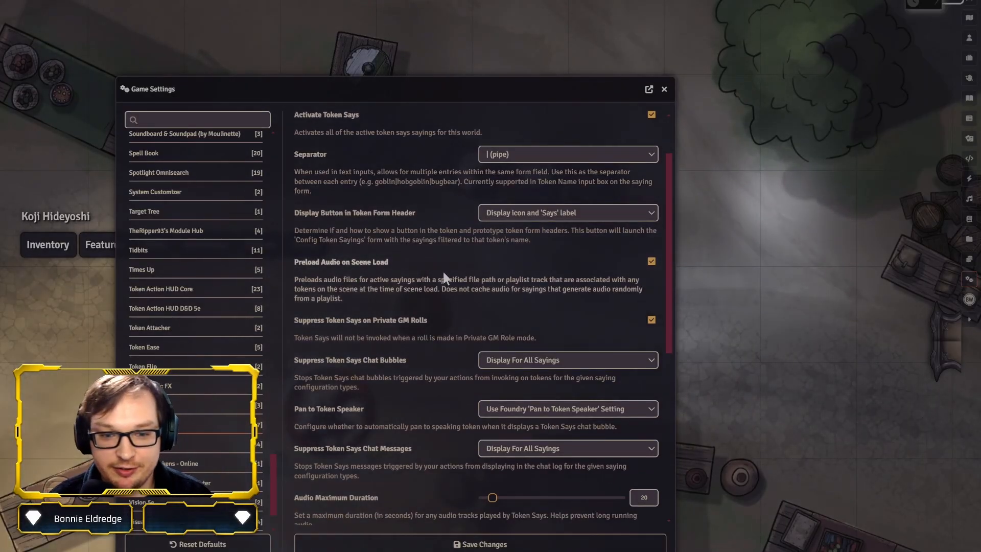
{"action": "scroll", "coordinate": [443, 275], "scroll_direction": "down", "scroll_amount": 2}
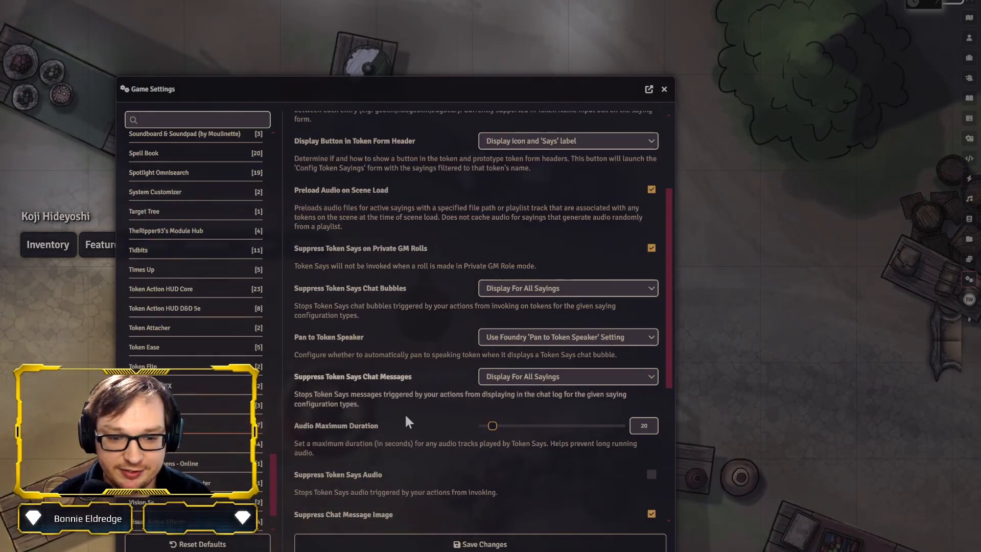
{"action": "scroll", "coordinate": [417, 501], "scroll_direction": "down", "scroll_amount": 4}
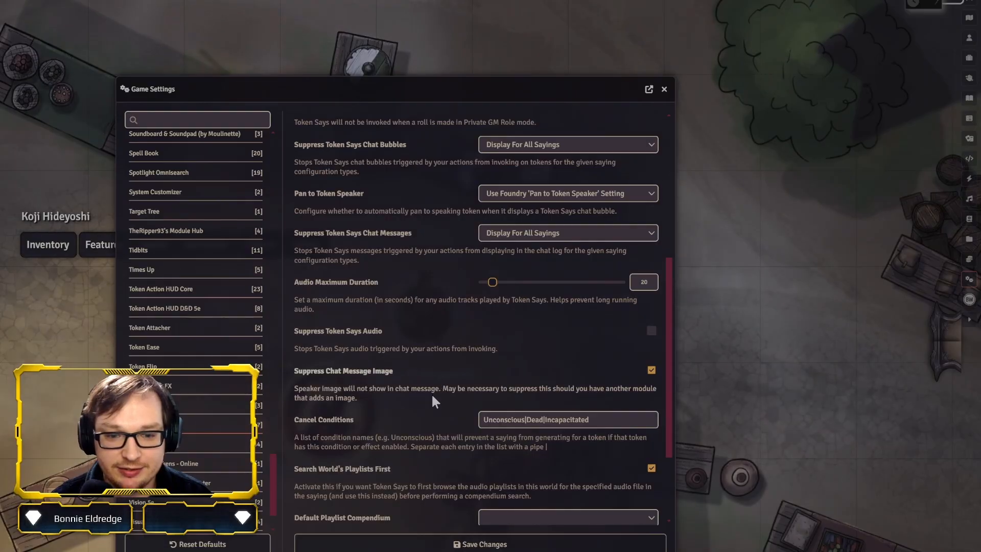
{"action": "scroll", "coordinate": [424, 458], "scroll_direction": "down", "scroll_amount": 2}
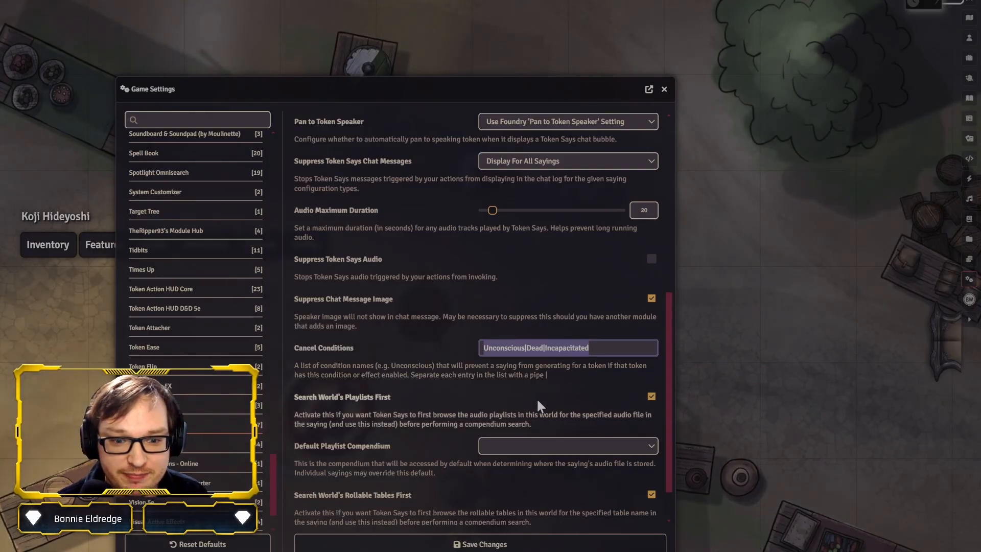
{"action": "scroll", "coordinate": [418, 410], "scroll_direction": "down", "scroll_amount": 1}
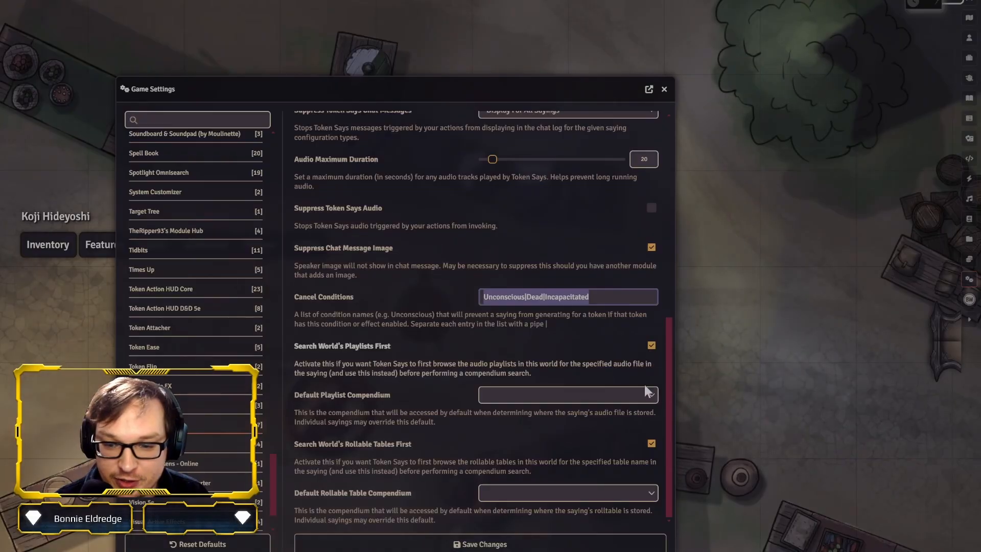
{"action": "left_click", "coordinate": [650, 444]}
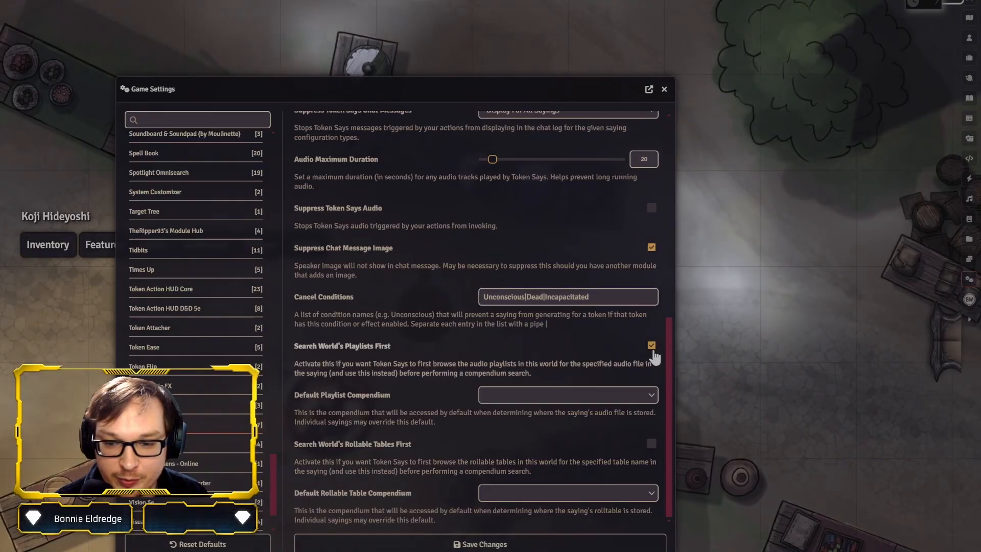
{"action": "left_click", "coordinate": [651, 443]}
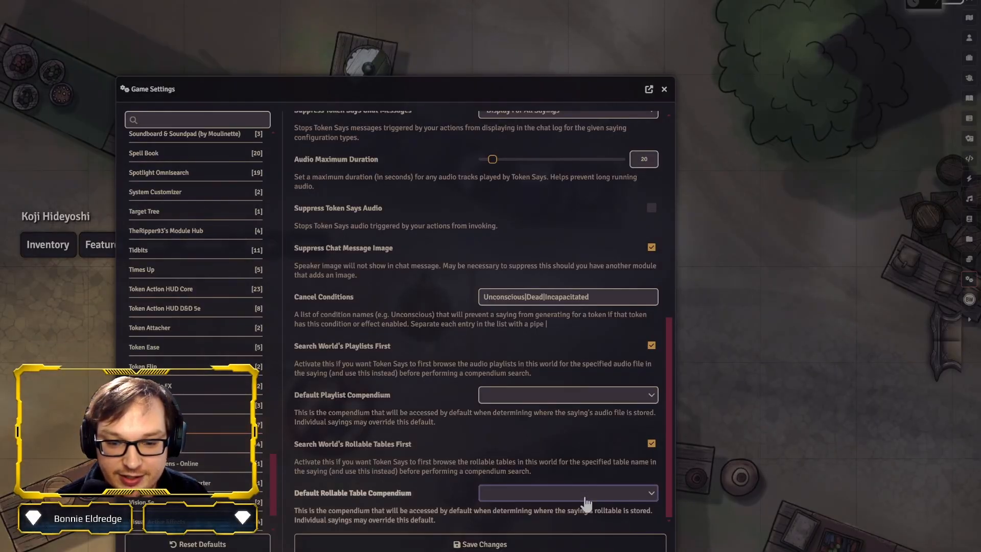
Look over the Token Says audio, chat and suppression settings once more and close the game settings without saving
{"action": "scroll", "coordinate": [578, 491], "scroll_direction": "up", "scroll_amount": 3}
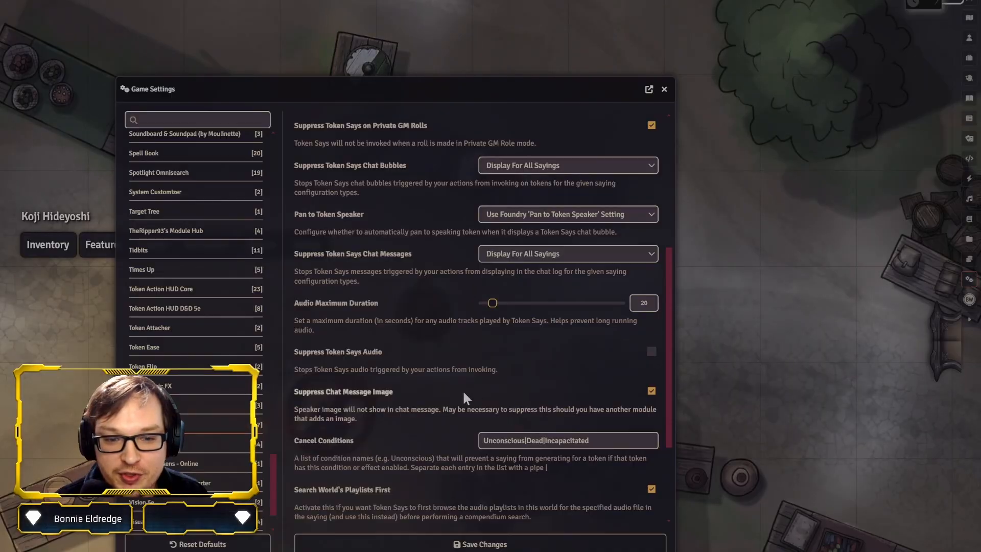
{"action": "scroll", "coordinate": [438, 350], "scroll_direction": "up", "scroll_amount": 5}
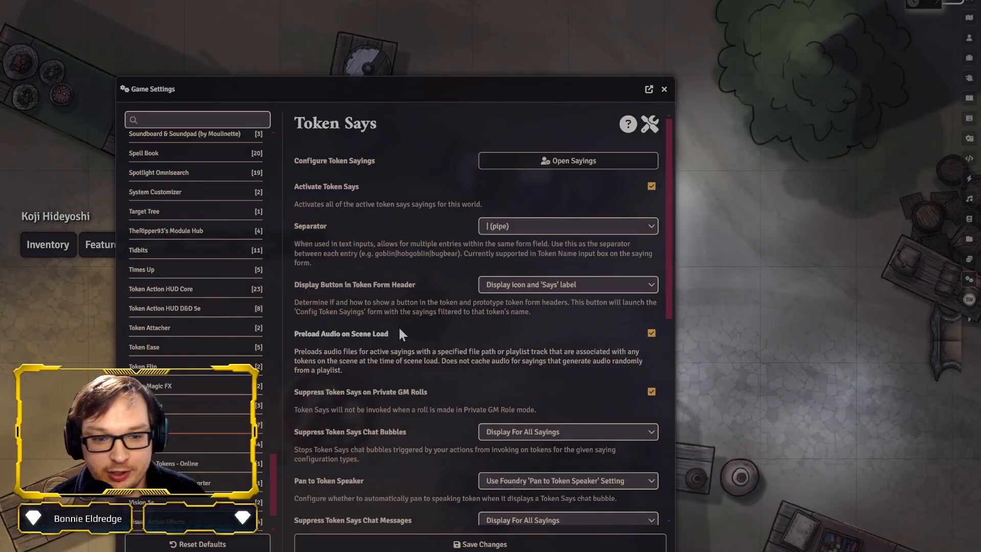
{"action": "scroll", "coordinate": [404, 319], "scroll_direction": "down", "scroll_amount": 4}
{"action": "scroll", "coordinate": [408, 311], "scroll_direction": "down", "scroll_amount": 1}
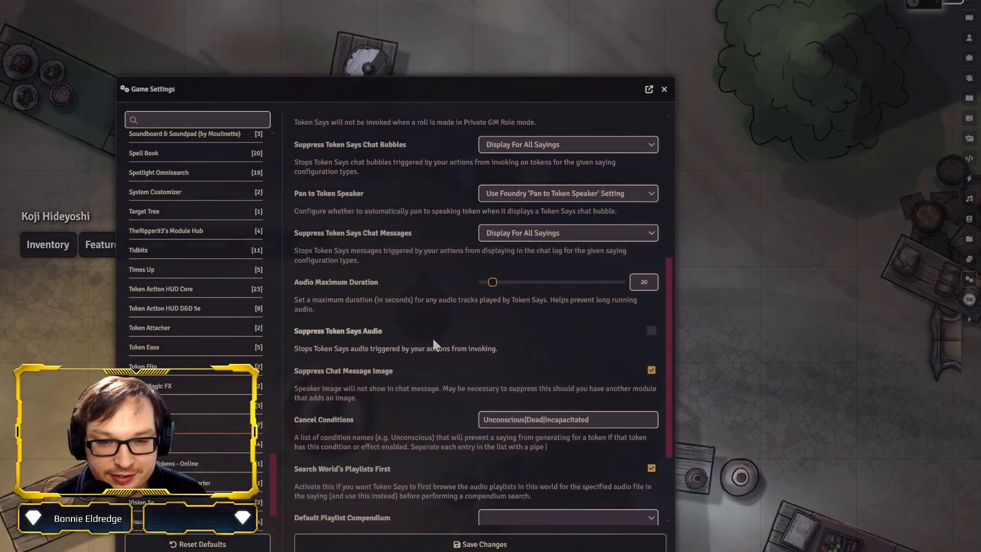
{"action": "scroll", "coordinate": [433, 340], "scroll_direction": "up", "scroll_amount": 5}
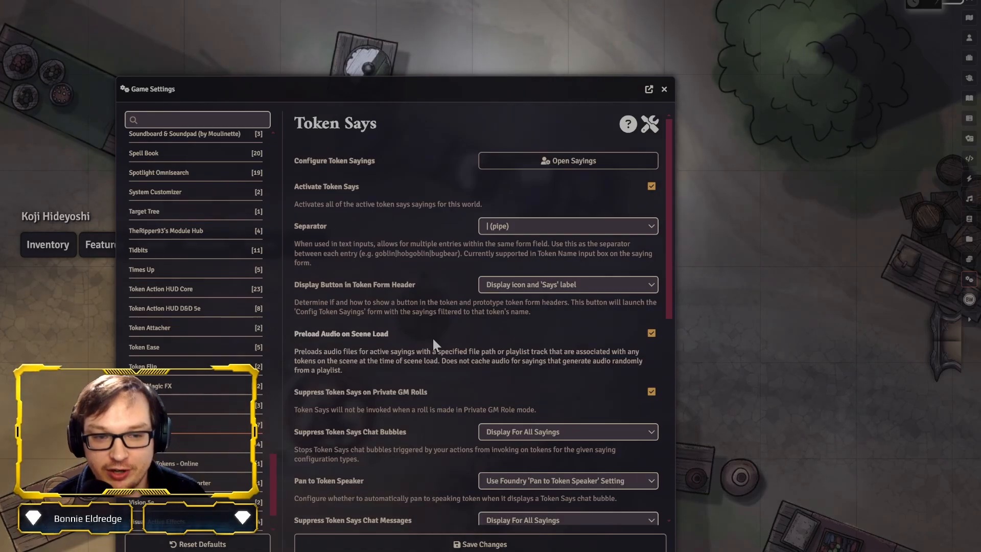
{"action": "left_click", "coordinate": [665, 92]}
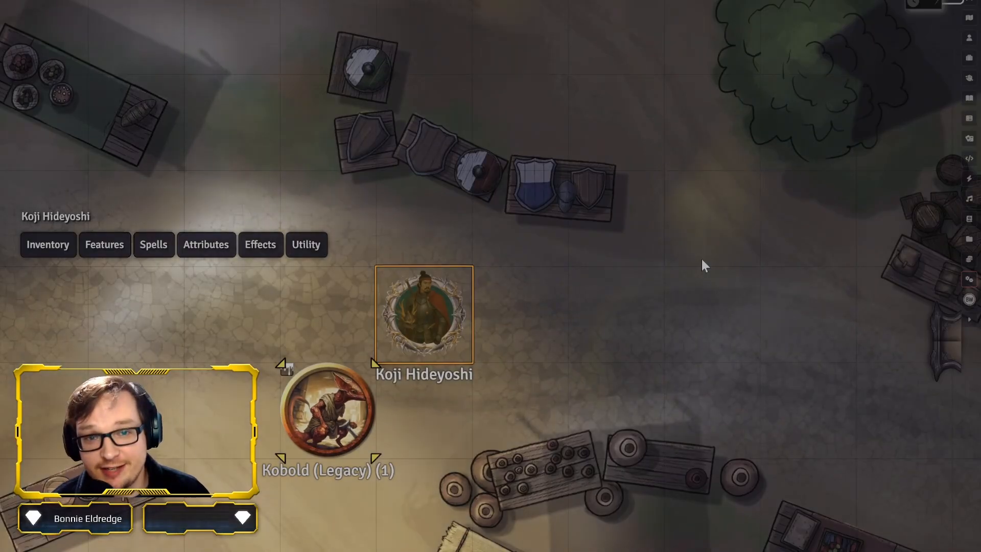